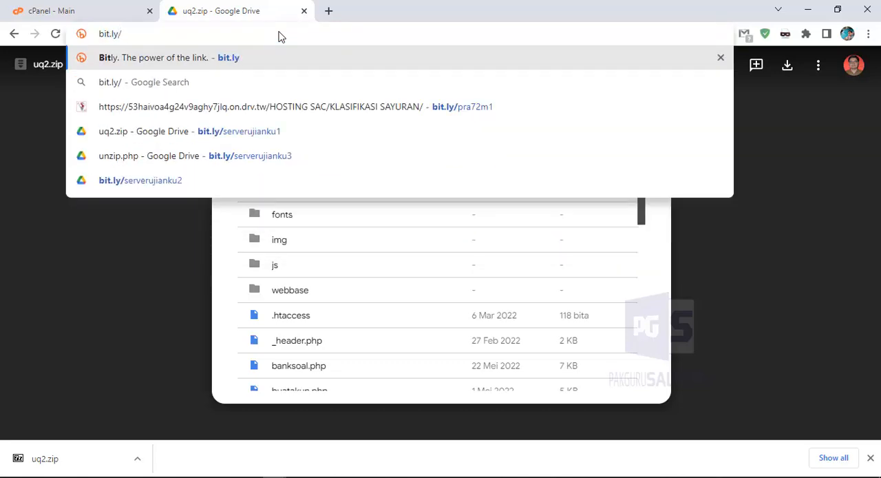
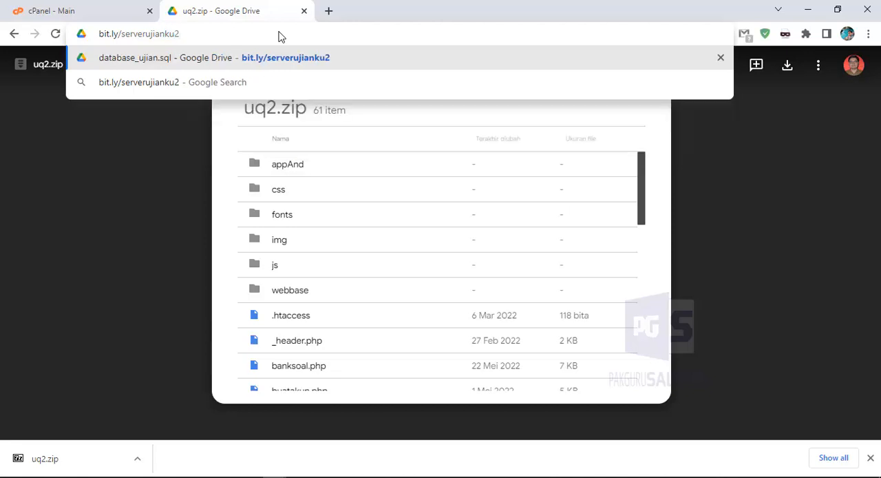
pyautogui.press('Return')
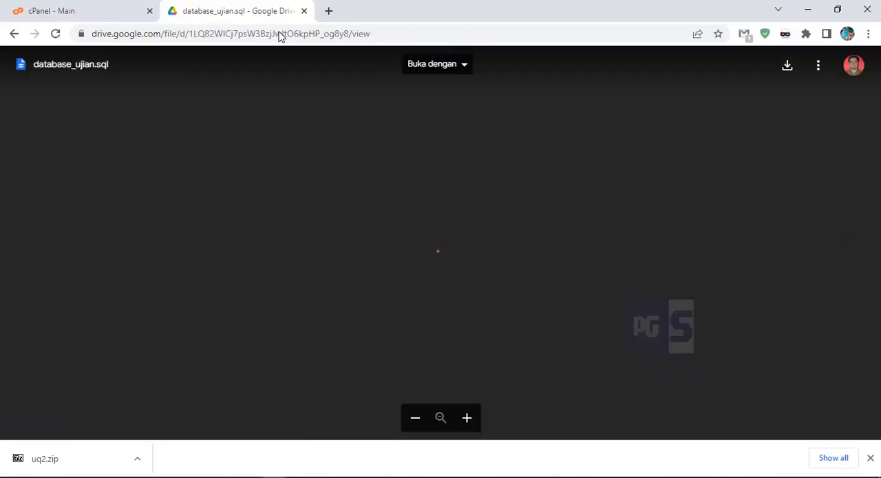
# Download database_ujian.sql from Google Drive and close its tab to return to cPanel
pyautogui.scroll(-10, 221, 172)
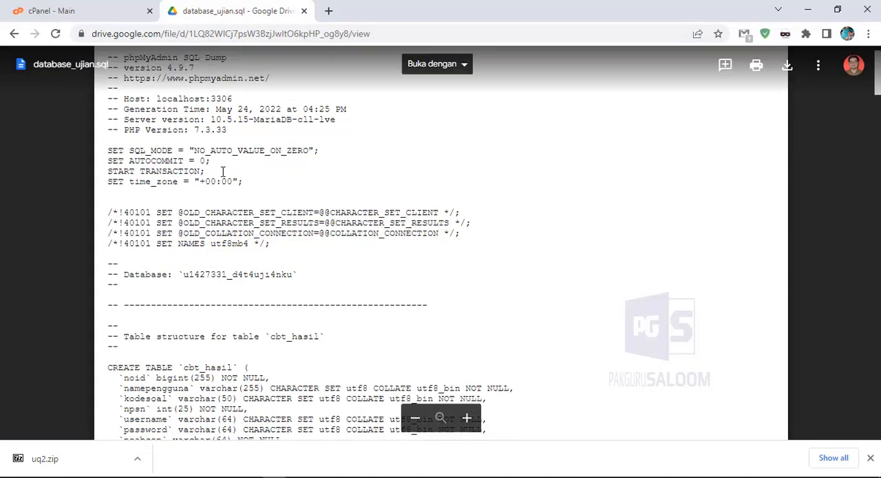
pyautogui.scroll(10, 222, 172)
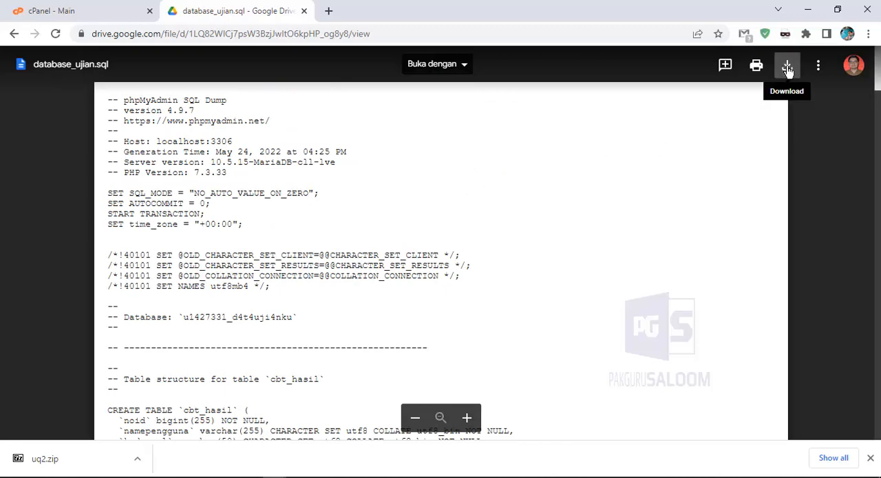
pyautogui.click(787, 67)
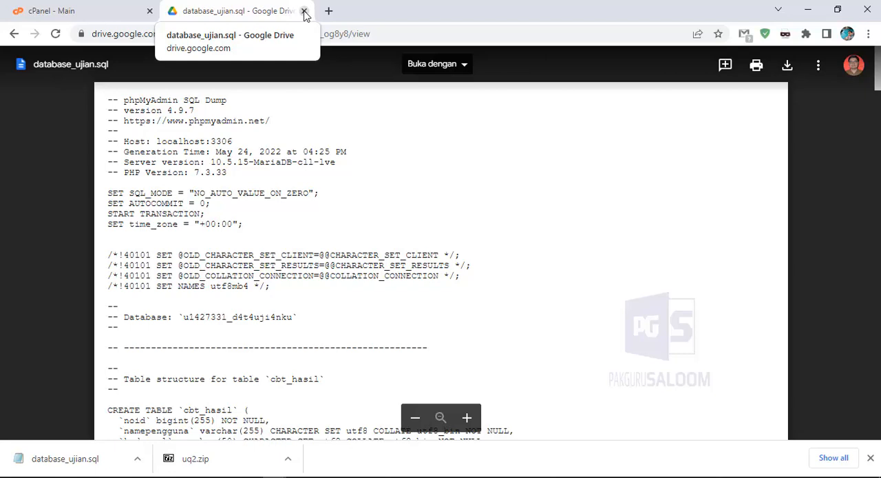
pyautogui.click(304, 12)
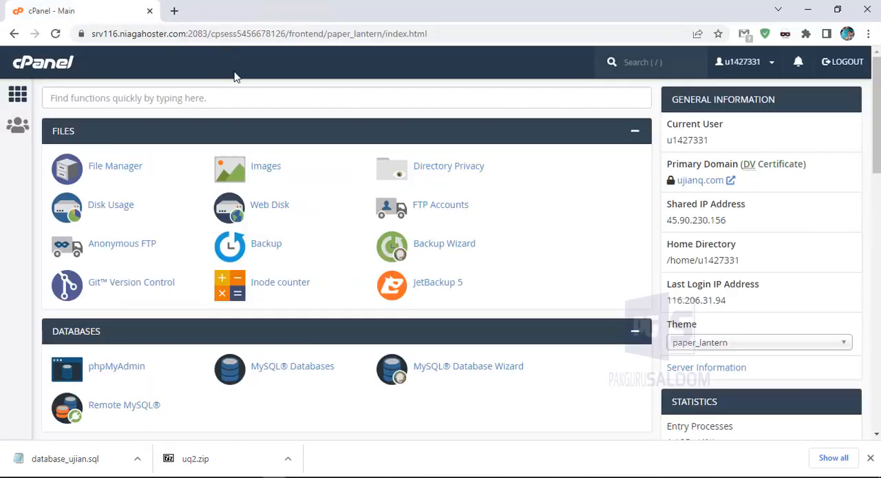
# Open the serverujiankusmpn10tt folder inside public_html in the cPanel File Manager
pyautogui.click(118, 172)
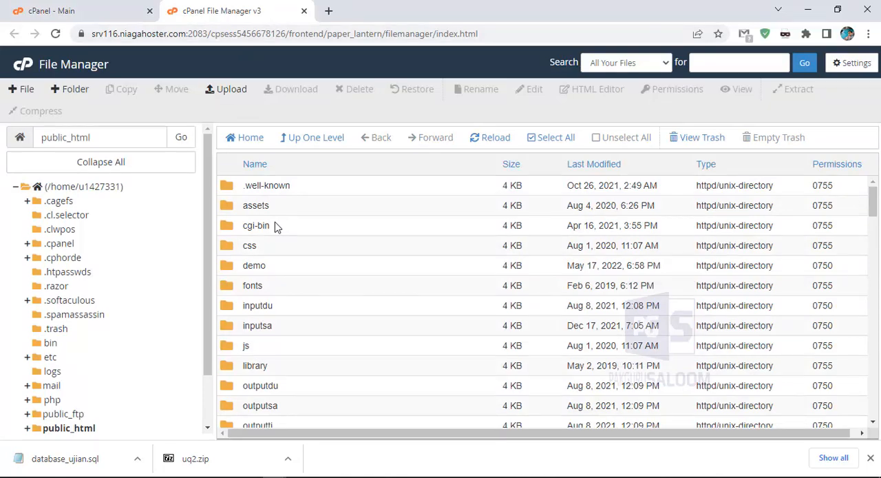
pyautogui.scroll(-2, 326, 241)
pyautogui.scroll(-1, 326, 240)
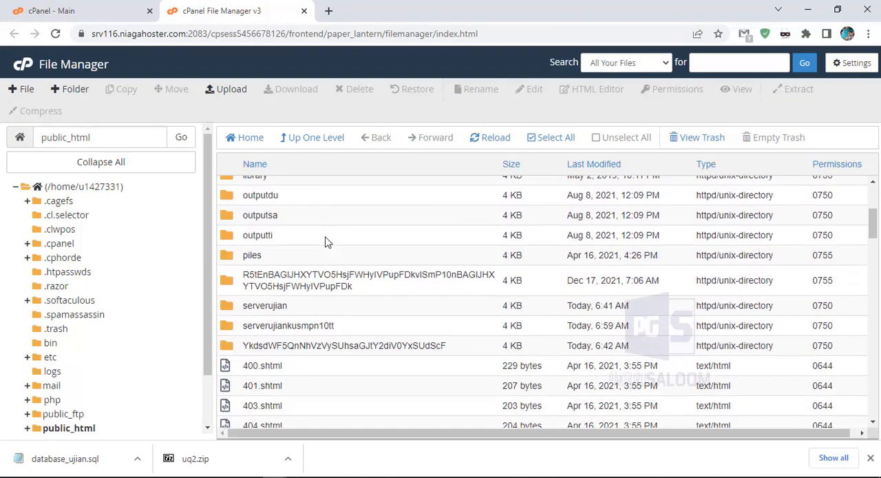
pyautogui.scroll(-1, 326, 241)
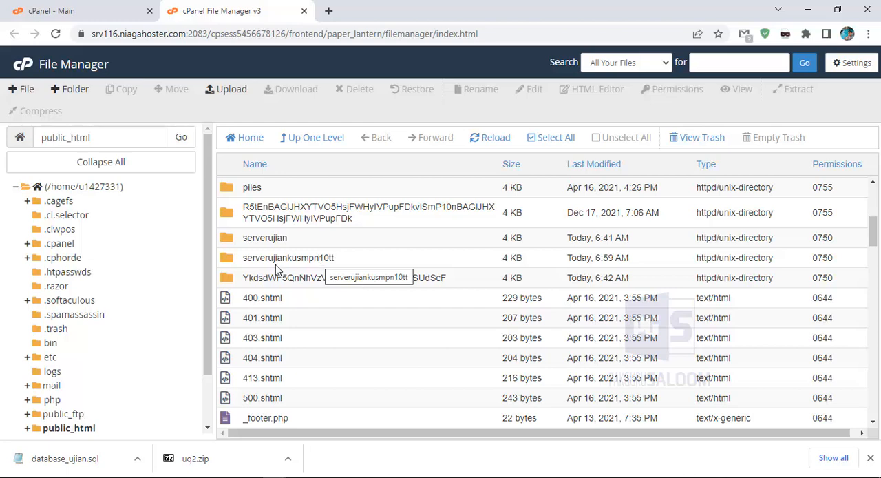
pyautogui.click(317, 258)
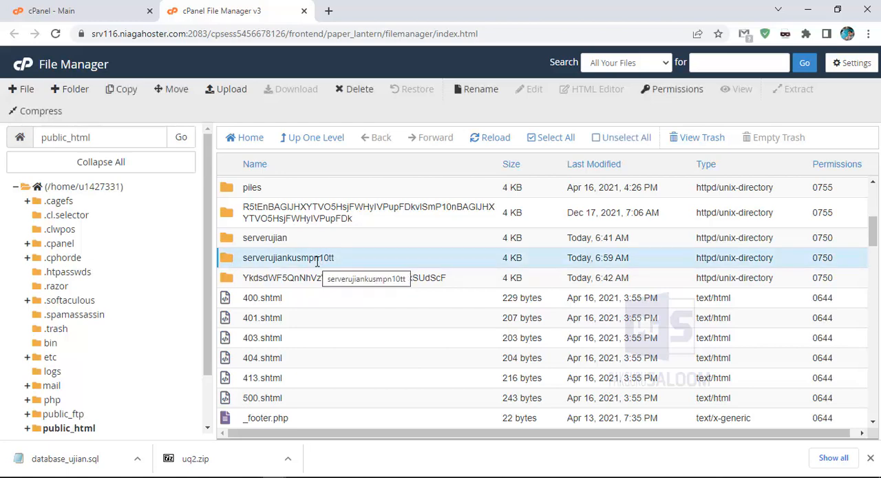
pyautogui.doubleClick(230, 263)
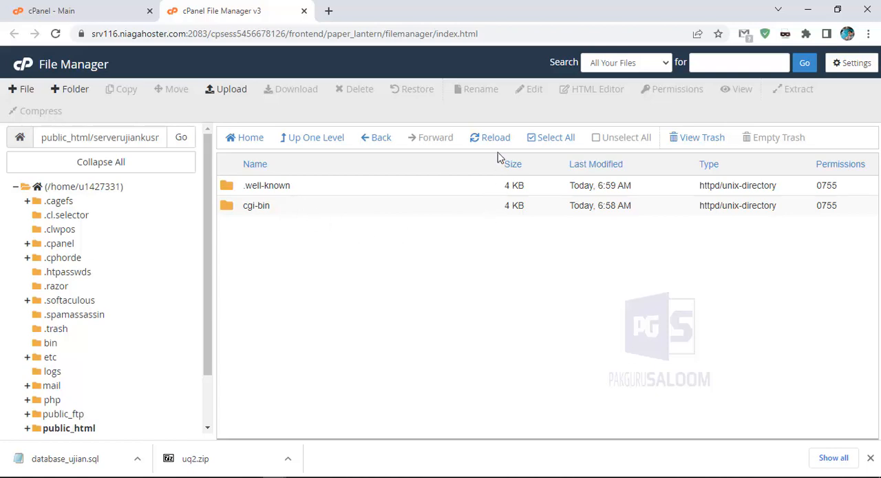
# Upload uq2.zip from the Downloads folder into serverujiankusmpn10tt and refresh the file listing
pyautogui.click(231, 93)
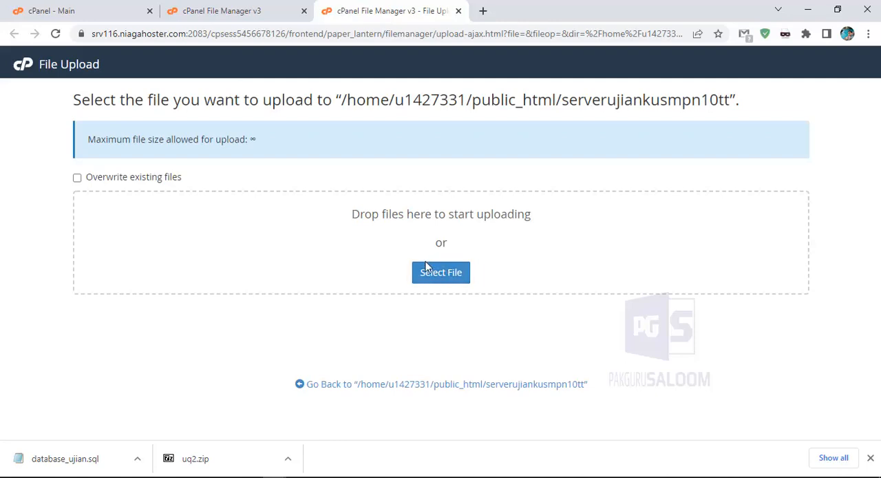
pyautogui.click(439, 276)
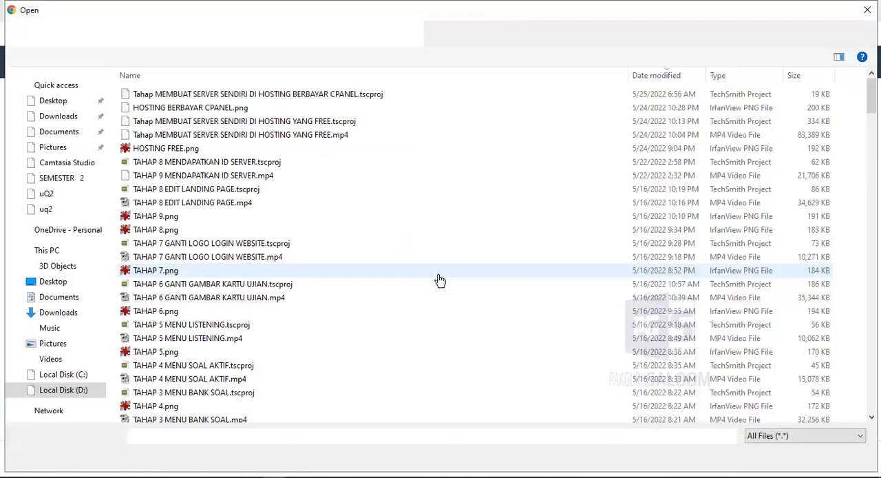
pyautogui.click(69, 121)
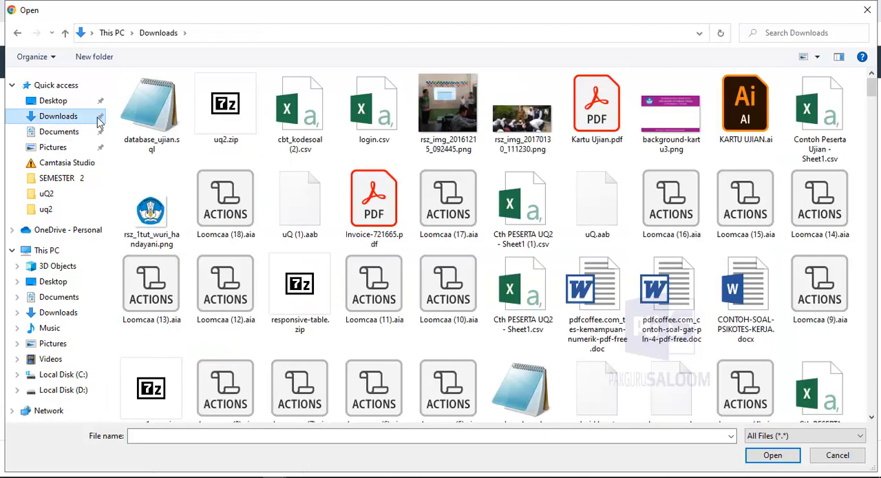
pyautogui.click(219, 120)
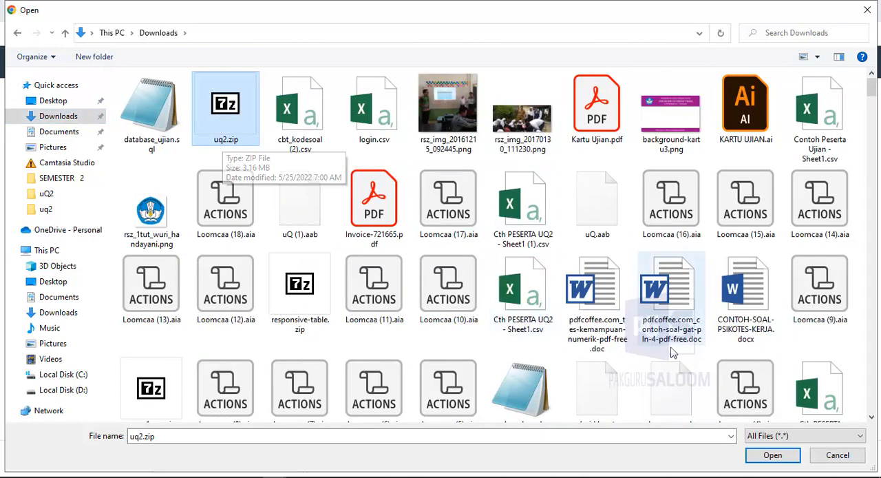
pyautogui.click(772, 456)
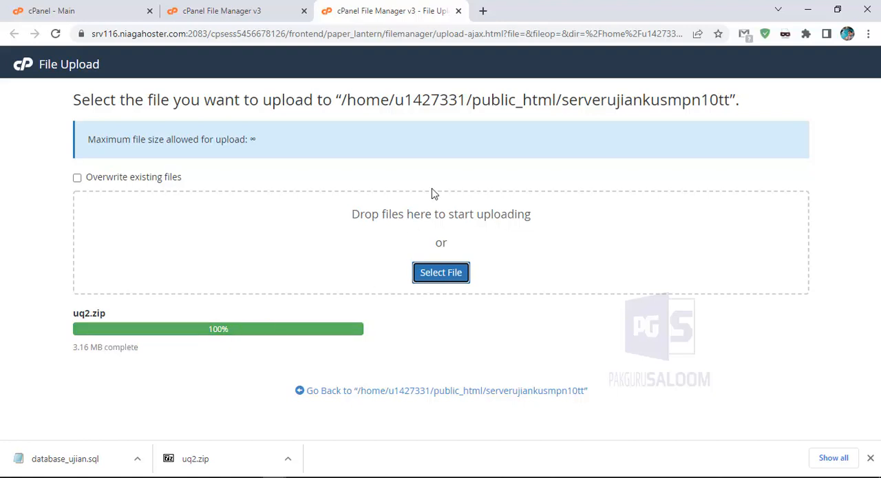
pyautogui.click(459, 11)
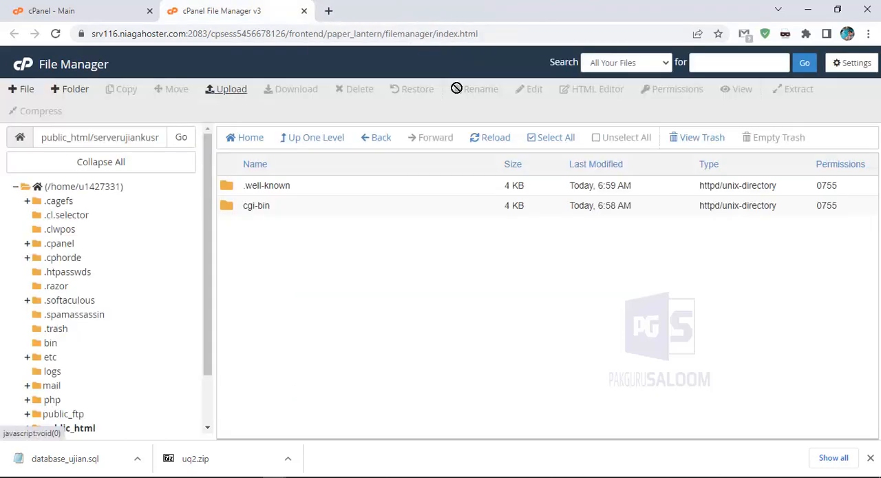
pyautogui.click(497, 143)
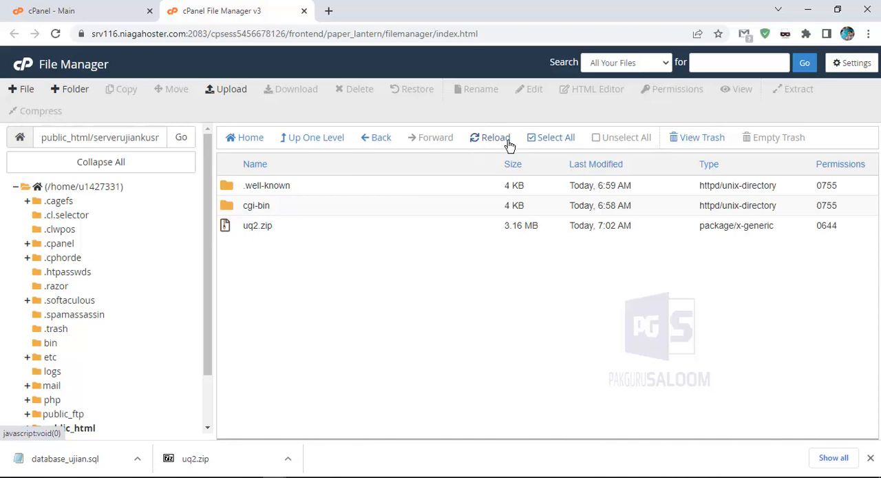
# Extract uq2.zip into /public_html/serverujiankusmpn10tt and refresh the file listing
pyautogui.click(254, 226)
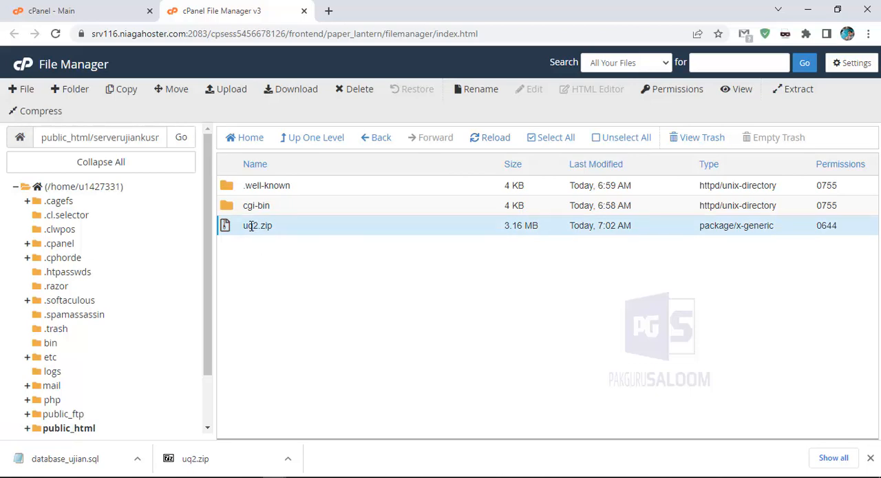
pyautogui.rightClick(252, 225)
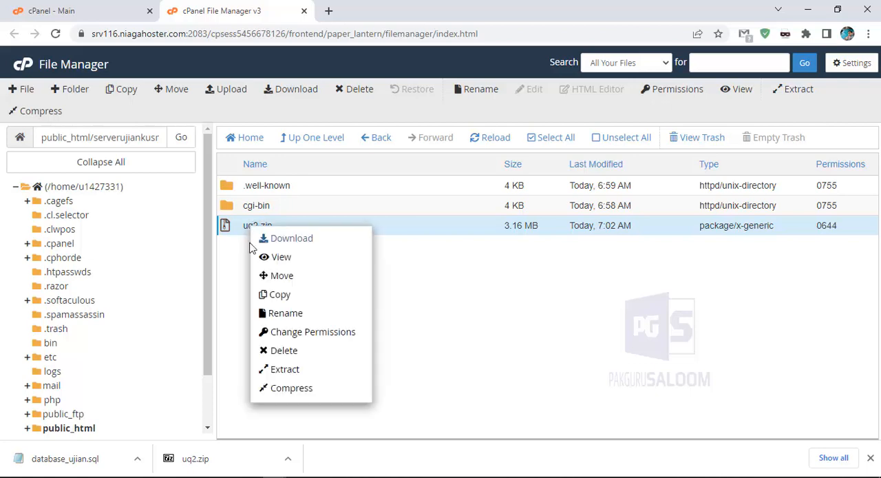
pyautogui.click(285, 372)
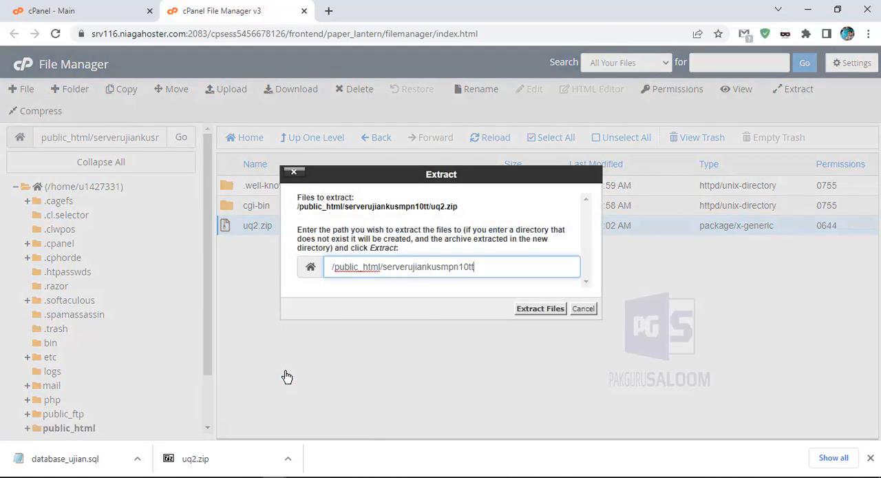
pyautogui.click(537, 309)
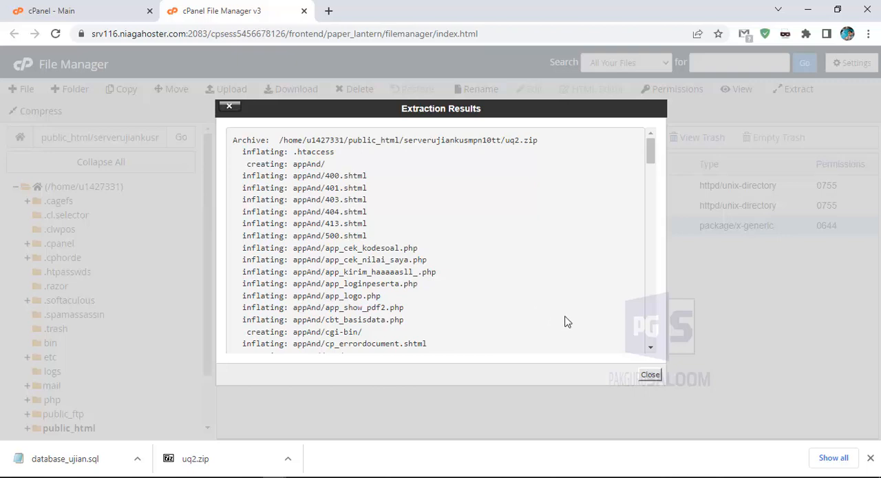
pyautogui.click(651, 377)
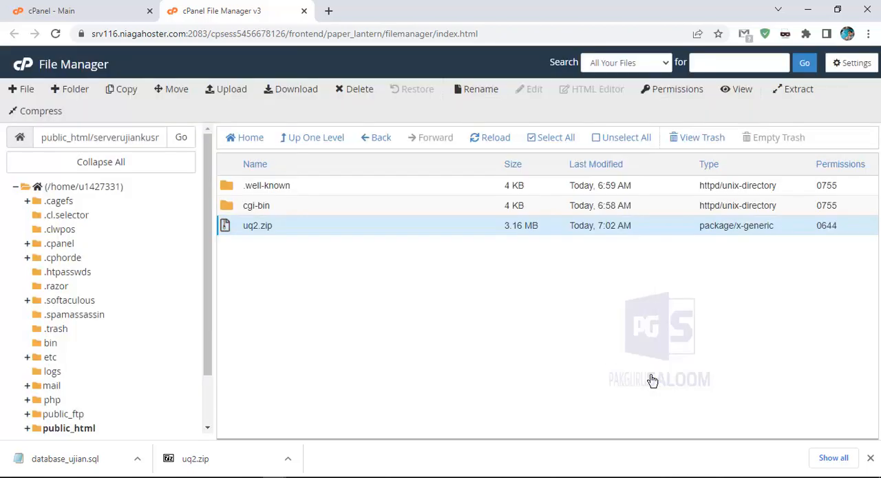
pyautogui.click(498, 141)
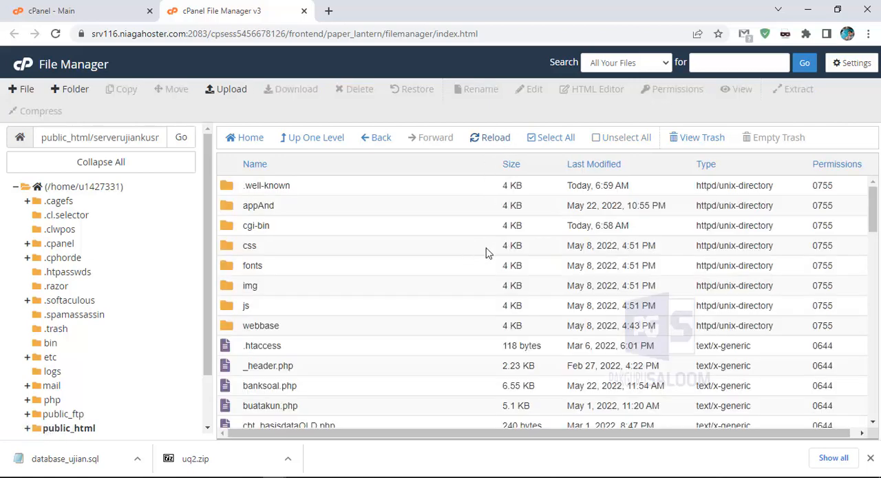
# Permanently delete the uq2.zip archive from serverujiankusmpn10tt, skipping the trash
pyautogui.scroll(-15, 486, 253)
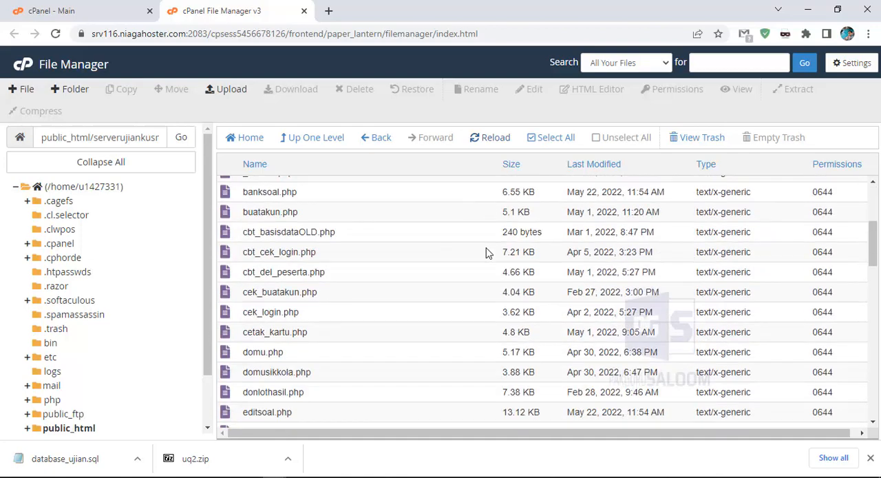
pyautogui.scroll(-3, 486, 252)
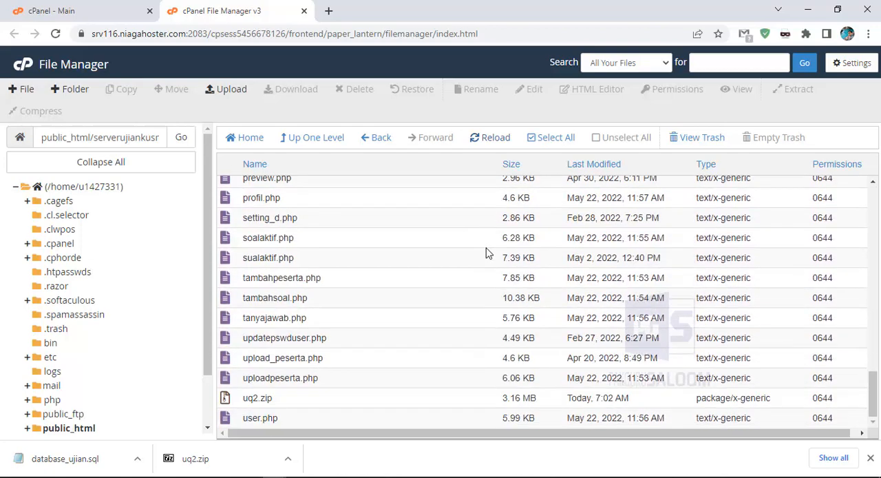
pyautogui.click(262, 397)
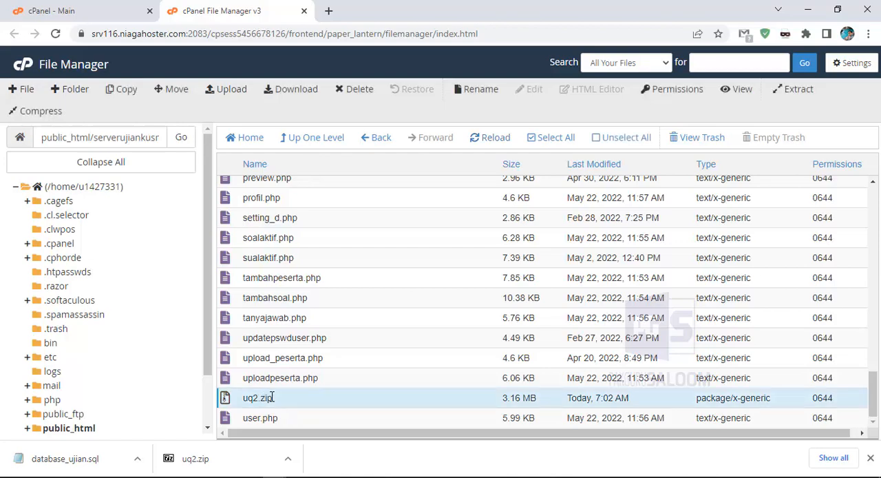
pyautogui.rightClick(258, 399)
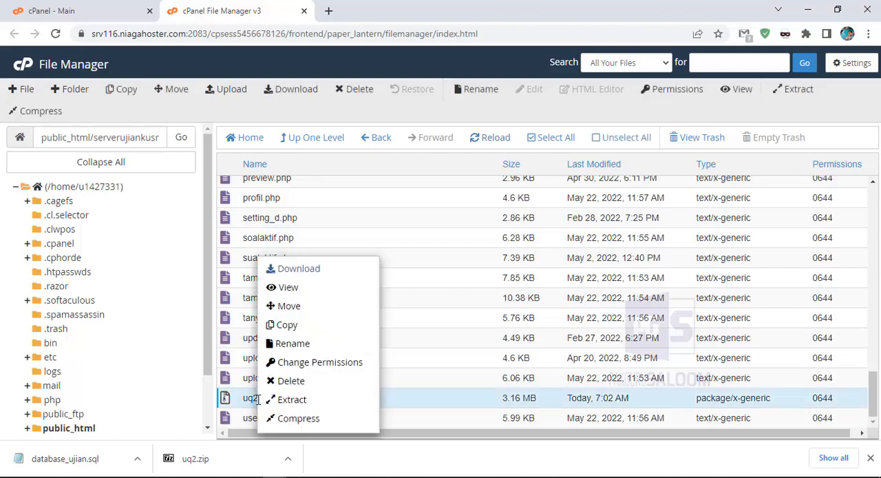
pyautogui.click(285, 380)
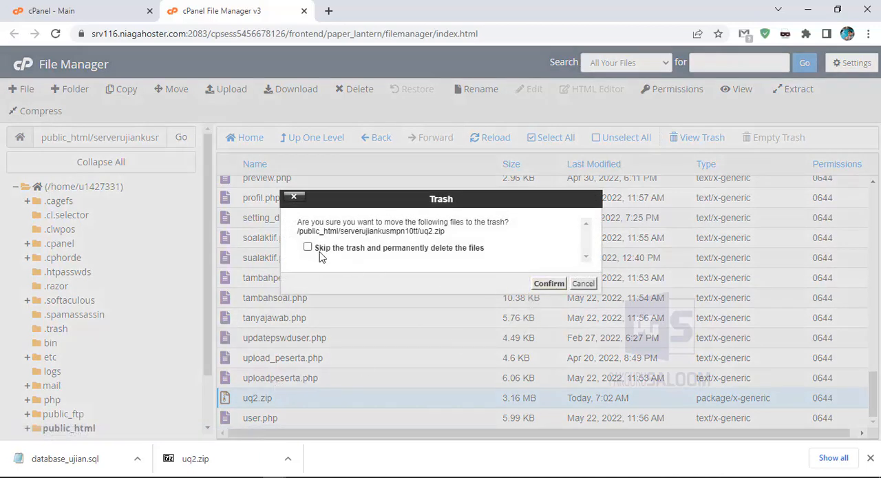
pyautogui.click(315, 251)
pyautogui.click(549, 282)
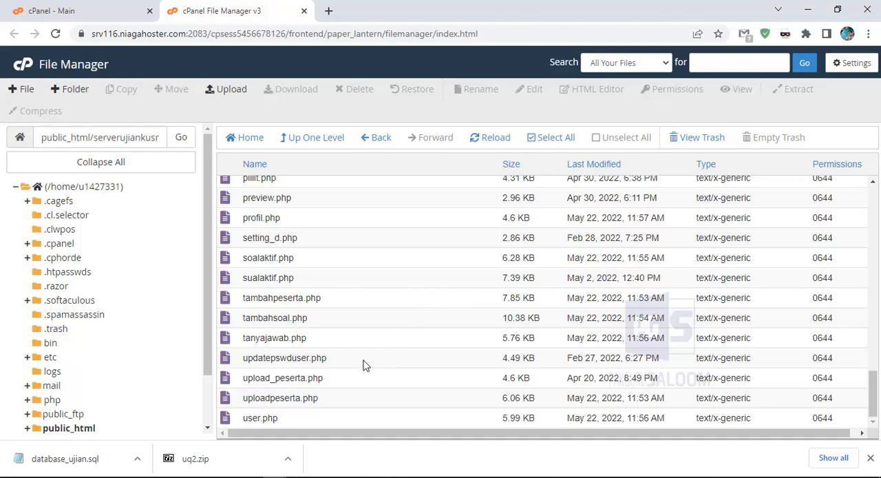
# Rename cbt_basisdataOLD.php in the serverujiankusmpn10tt folder to cbt_basisdata.php
pyautogui.scroll(10, 365, 365)
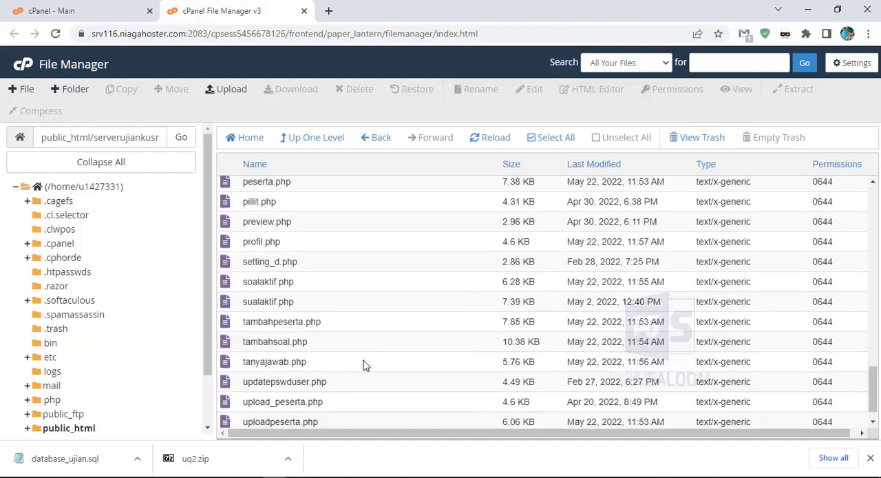
pyautogui.scroll(5, 365, 364)
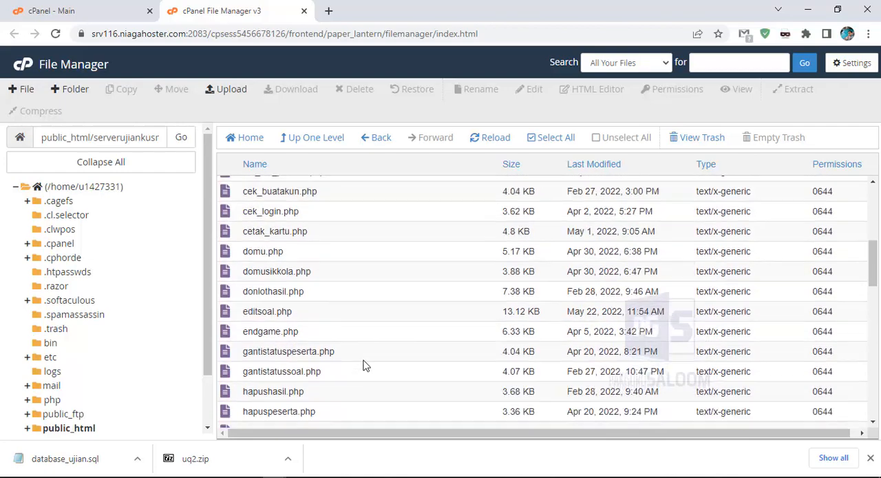
pyautogui.scroll(2, 365, 365)
pyautogui.scroll(3, 364, 365)
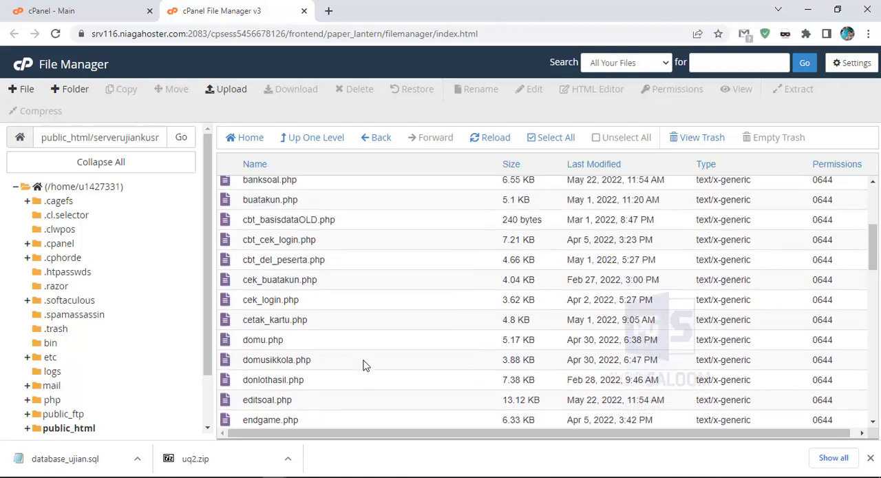
pyautogui.scroll(-2, 365, 364)
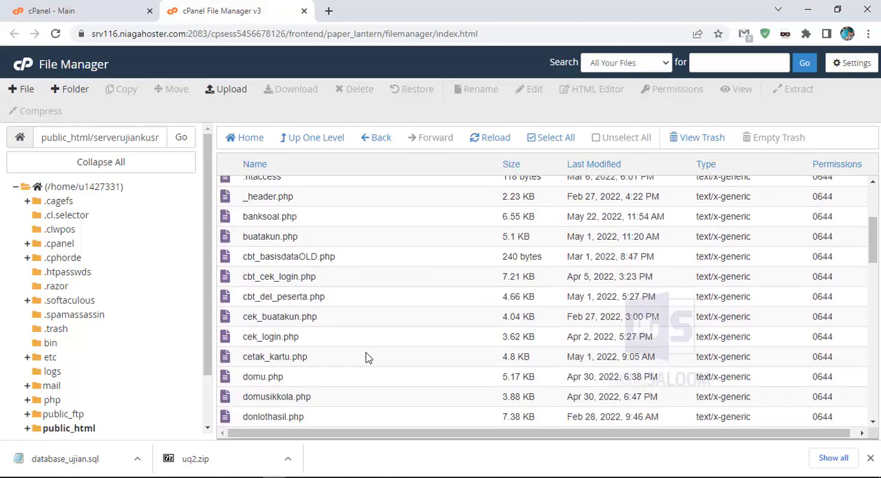
pyautogui.click(303, 257)
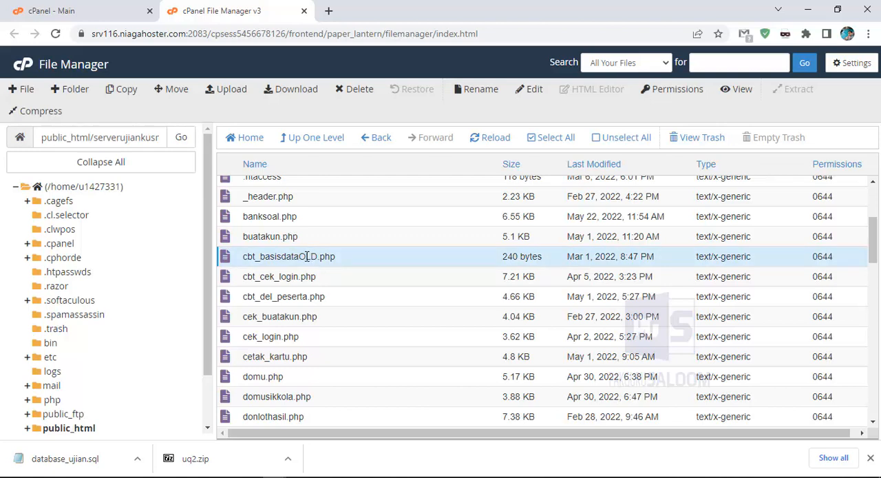
pyautogui.rightClick(307, 256)
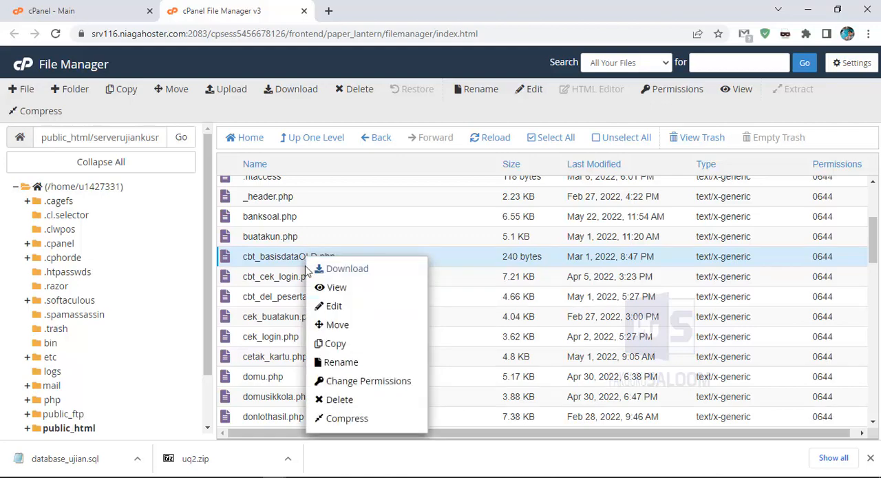
pyautogui.click(336, 363)
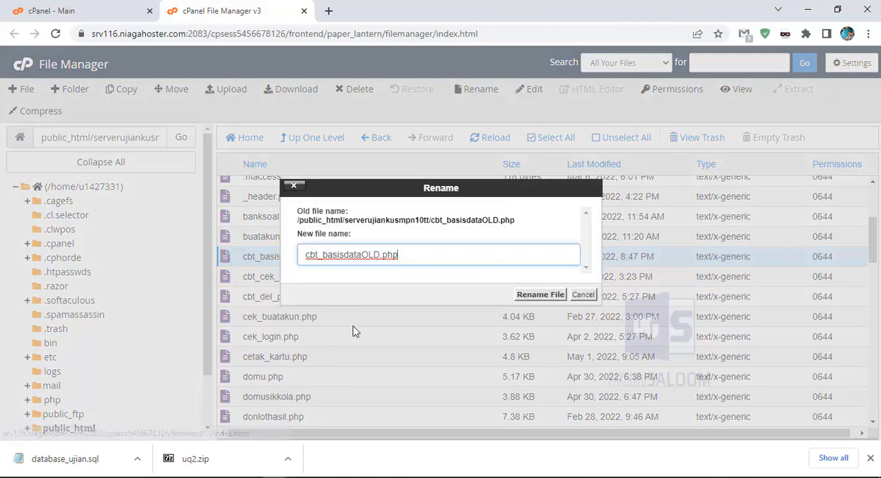
pyautogui.click(378, 256)
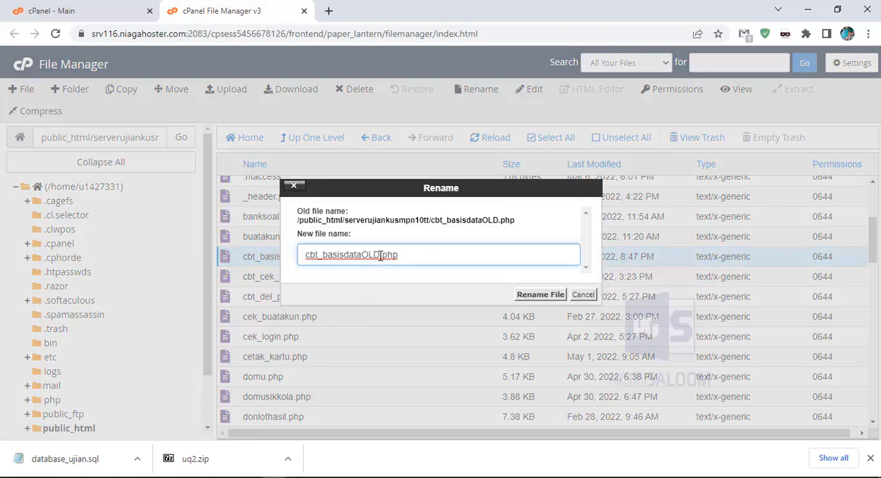
pyautogui.press('BackSpace')
pyautogui.press('BackSpace')
pyautogui.press('BackSpace')
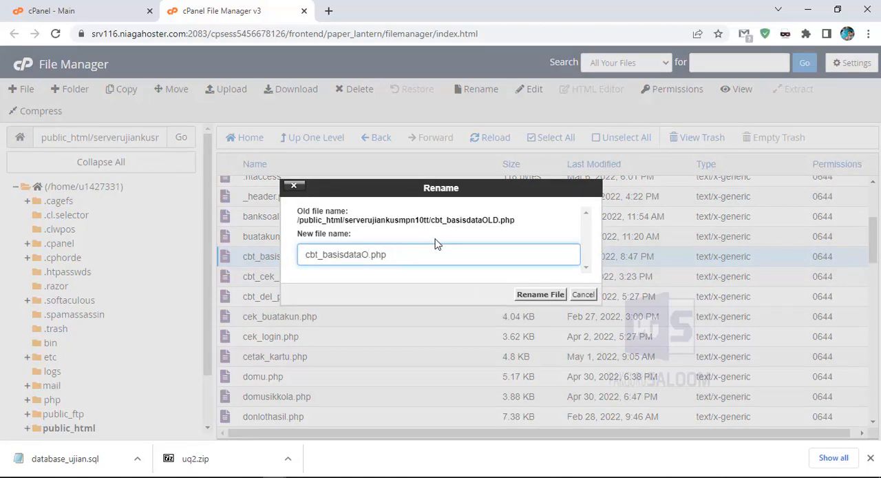
pyautogui.click(535, 297)
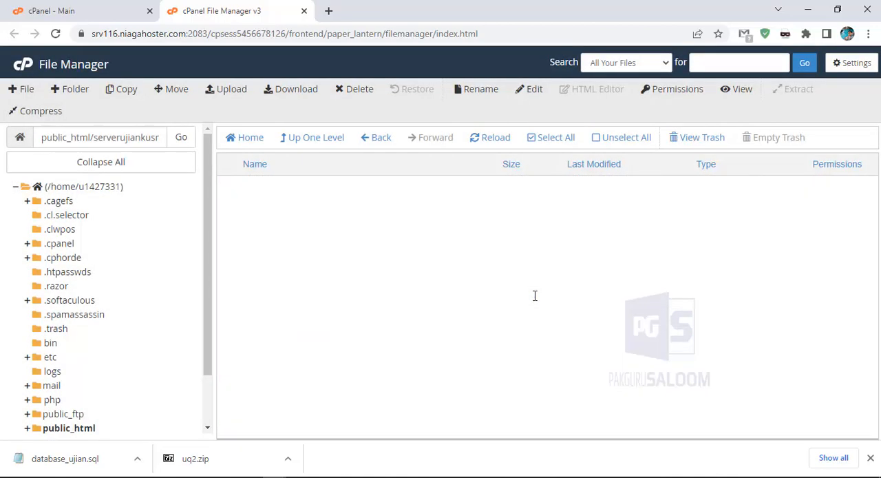
# Open cbt_basisdata.php from the serverujiankusmpn10tt folder in the File Manager's code editor, accepting the encoding dialog
pyautogui.scroll(-3, 530, 275)
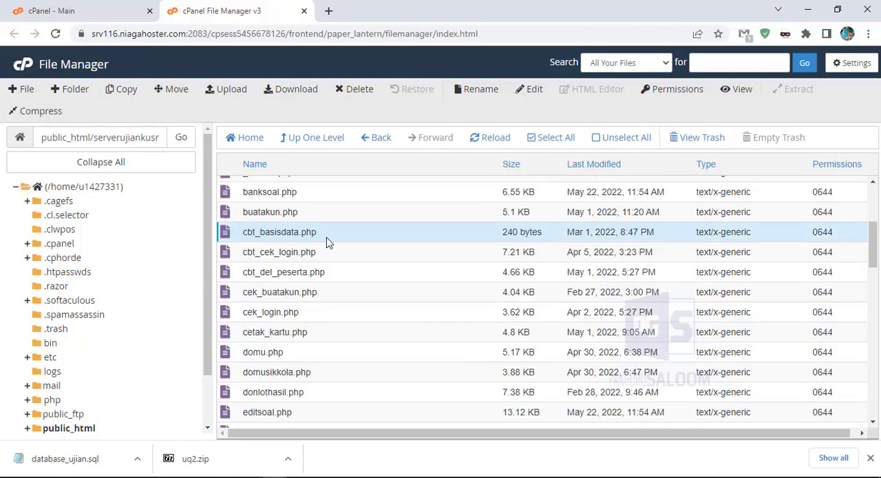
pyautogui.doubleClick(289, 232)
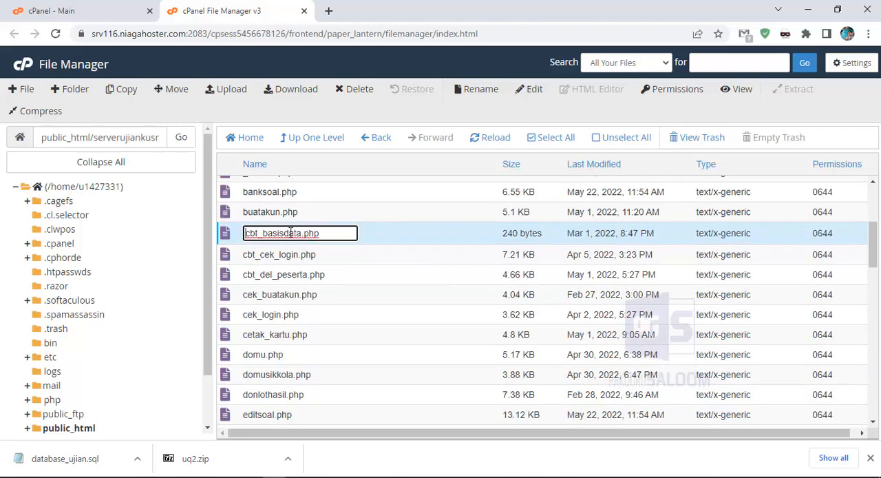
pyautogui.click(375, 237)
pyautogui.click(333, 236)
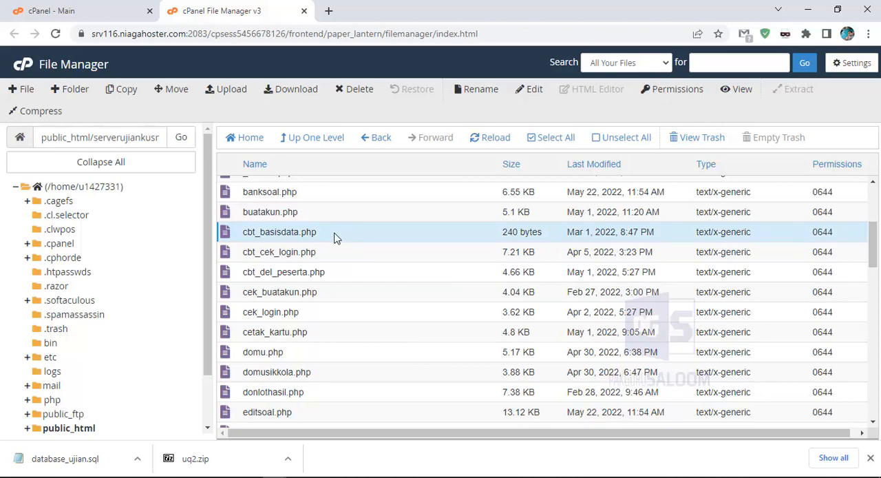
pyautogui.rightClick(252, 231)
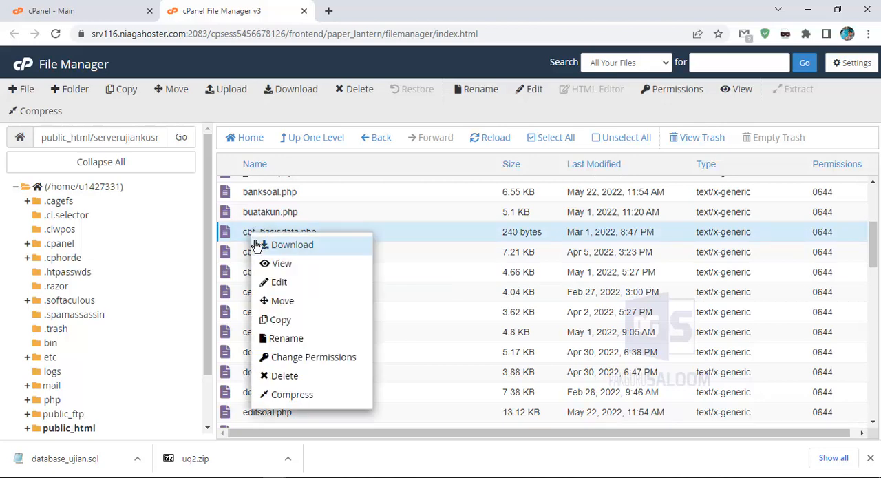
pyautogui.click(274, 283)
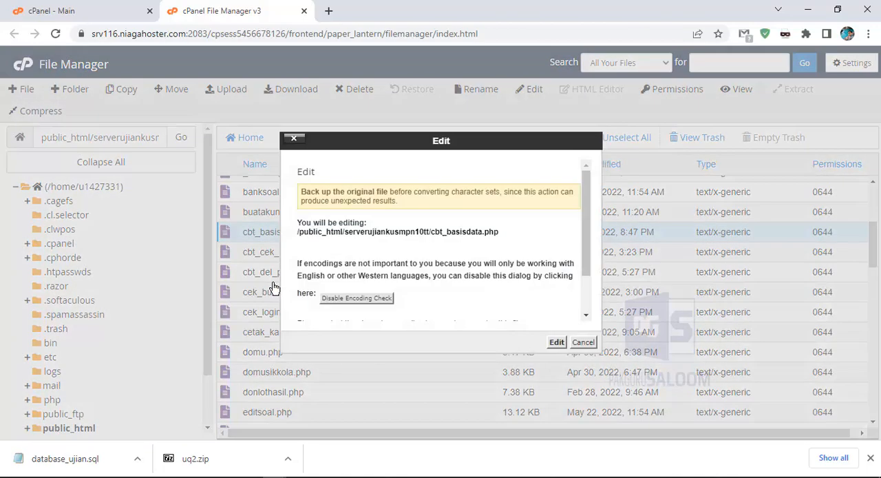
pyautogui.click(557, 342)
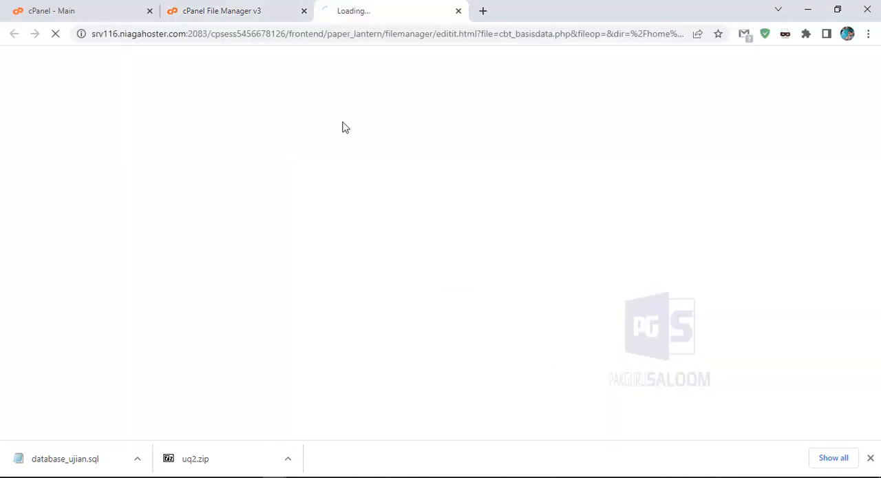
# Examine the DB_USER, DB_PASS and DB_NAME definitions in cbt_basisdata.php
pyautogui.click(110, 12)
pyautogui.click(212, 12)
pyautogui.click(347, 11)
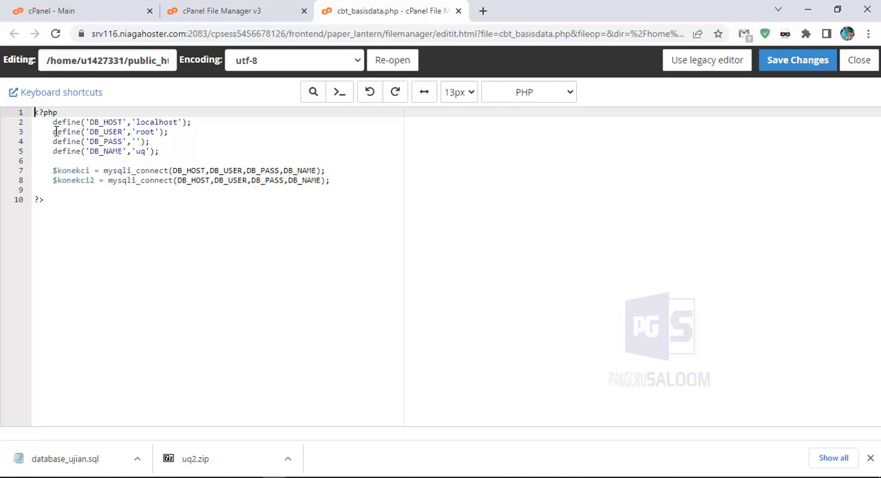
pyautogui.moveTo(55, 132); pyautogui.dragTo(176, 131)
pyautogui.moveTo(55, 141); pyautogui.dragTo(174, 139)
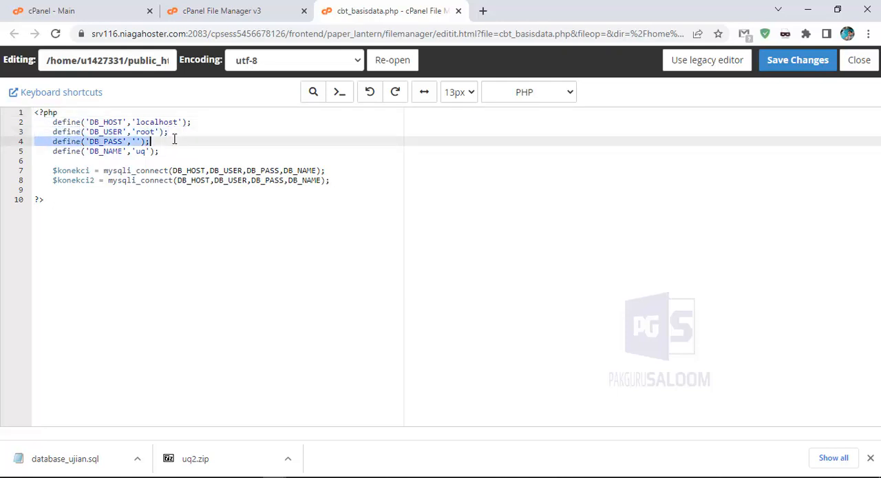
pyautogui.moveTo(53, 150); pyautogui.dragTo(165, 150)
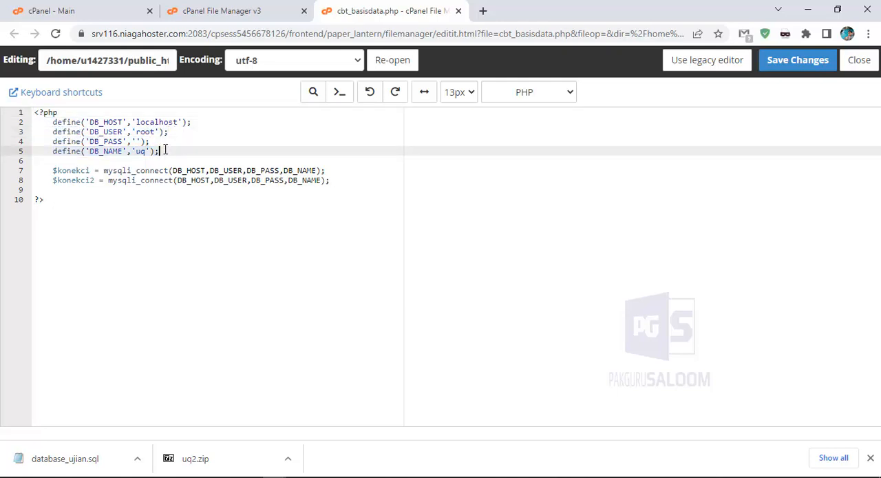
pyautogui.click(165, 141)
pyautogui.click(169, 132)
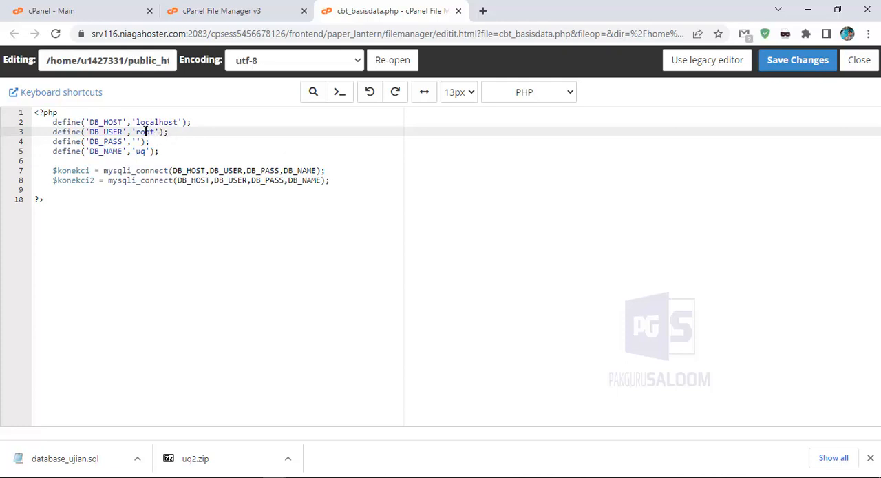
pyautogui.click(140, 141)
pyautogui.click(136, 151)
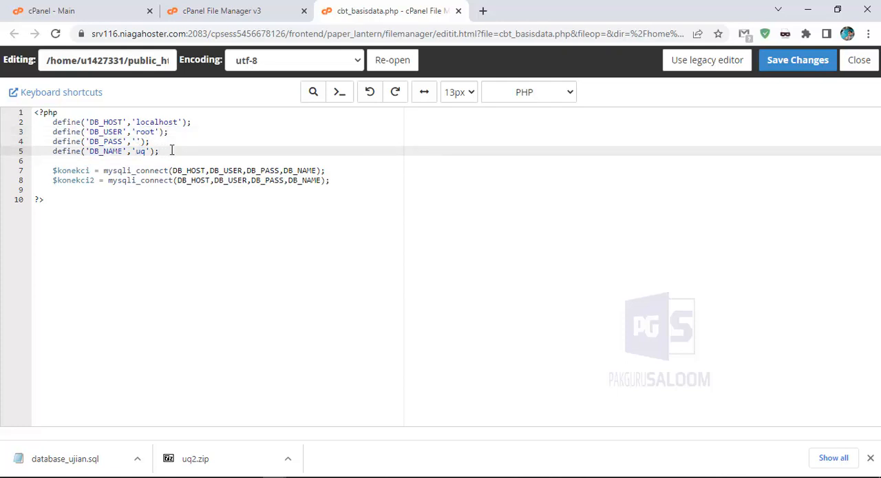
# Create a database named databaseserverujiankusendiri after the account prefix with the cPanel MySQL Database Wizard
pyautogui.click(82, 12)
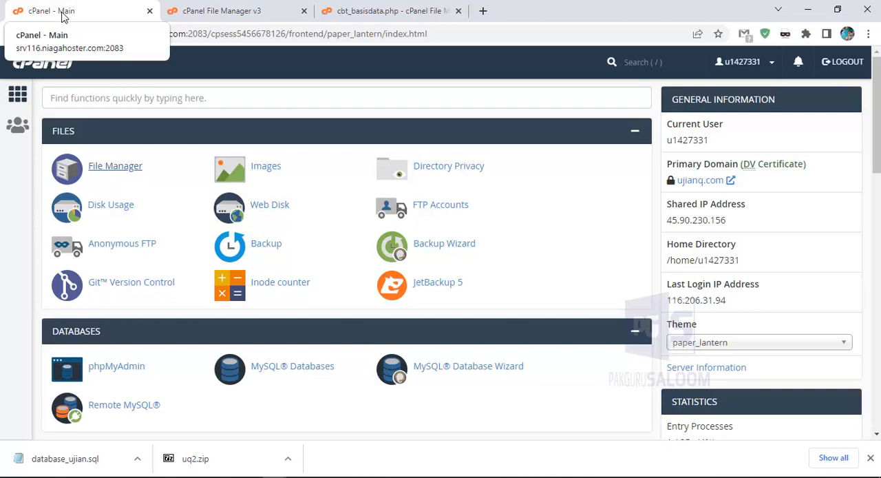
pyautogui.scroll(-2, 477, 311)
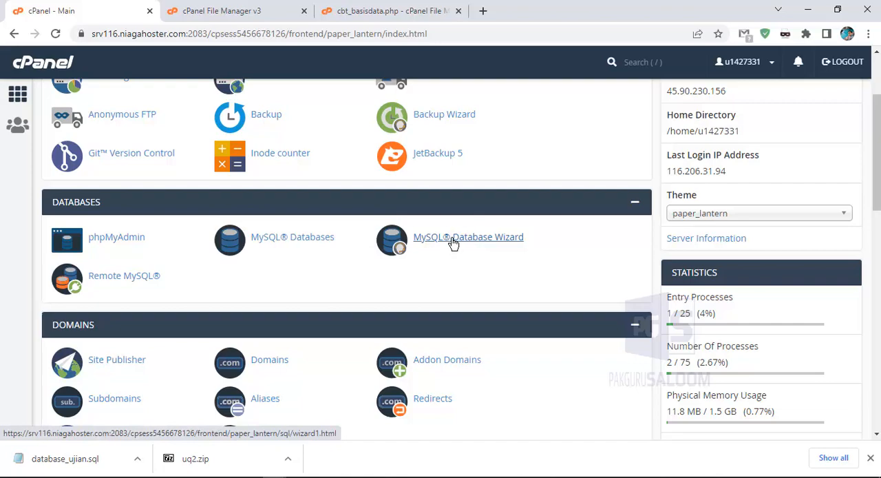
pyautogui.click(489, 244)
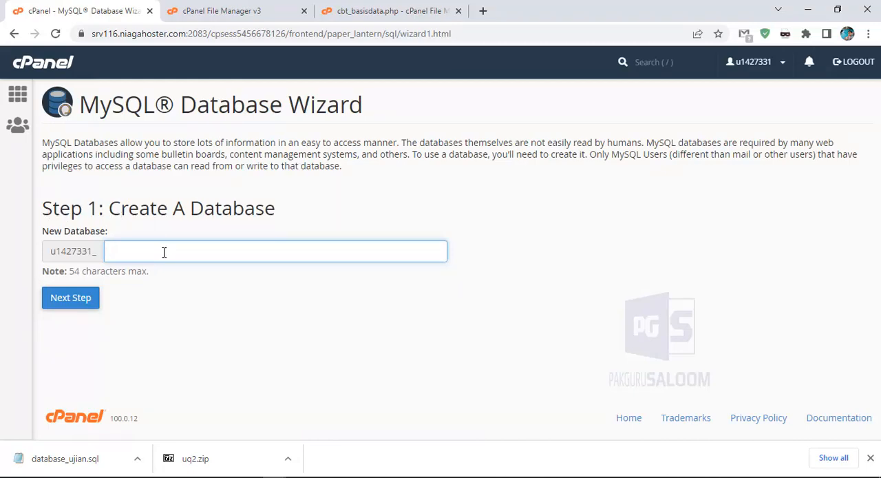
pyautogui.write('databaseserverujian')
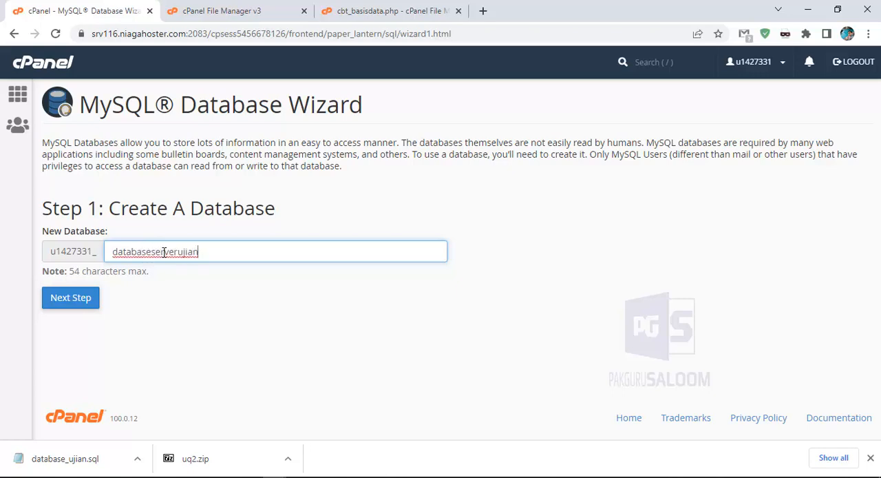
pyautogui.write('ku')
pyautogui.press('BackSpace')
pyautogui.press('BackSpace')
pyautogui.press('BackSpace')
pyautogui.write('ujiankusendiri')
pyautogui.click(84, 304)
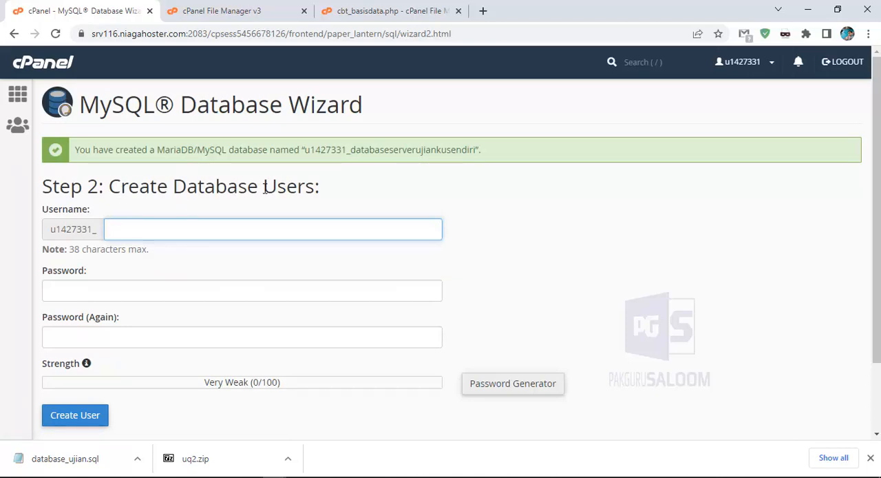
# Enter userdataserverujianku as the new database user's username after the account prefix
pyautogui.click(191, 196)
pyautogui.click(160, 223)
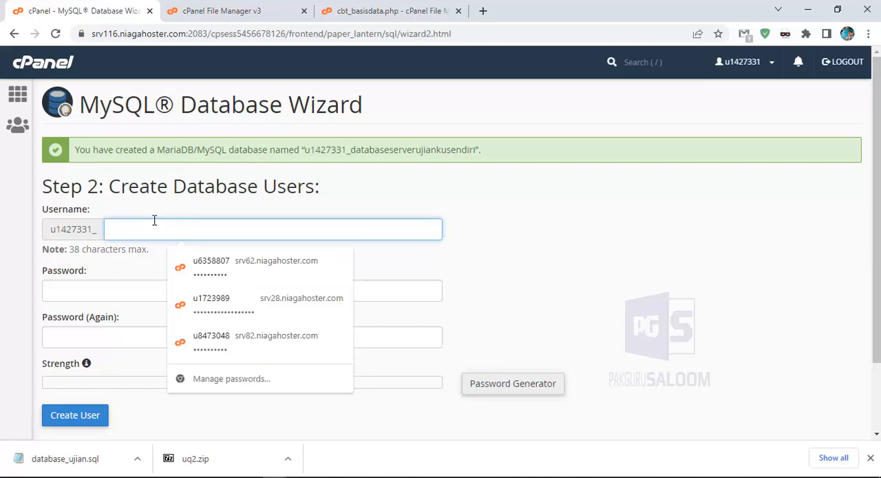
pyautogui.write('userdata')
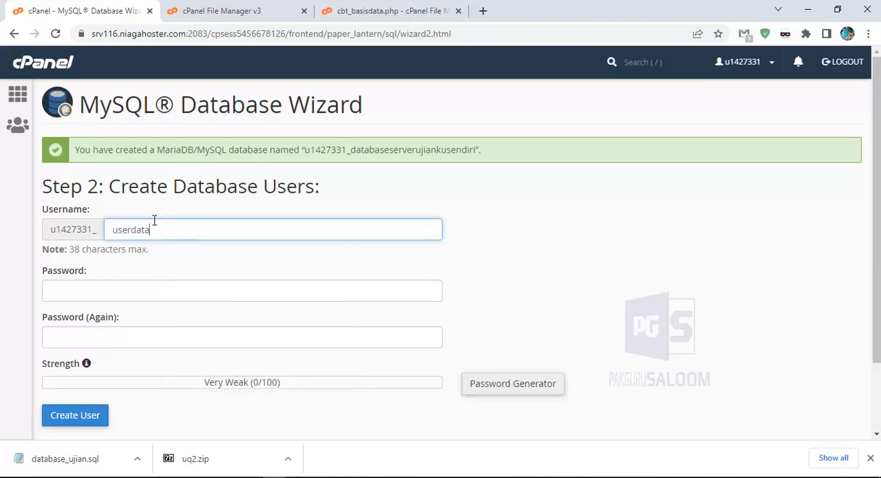
pyautogui.write('serverujianku')
# Generate a random password for the database user with the Password Generator, regenerating it repeatedly
pyautogui.click(510, 390)
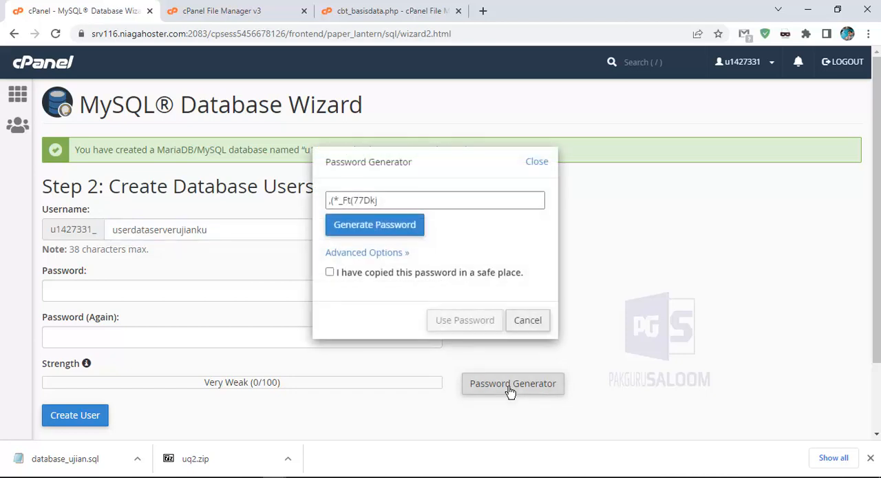
pyautogui.click(367, 235)
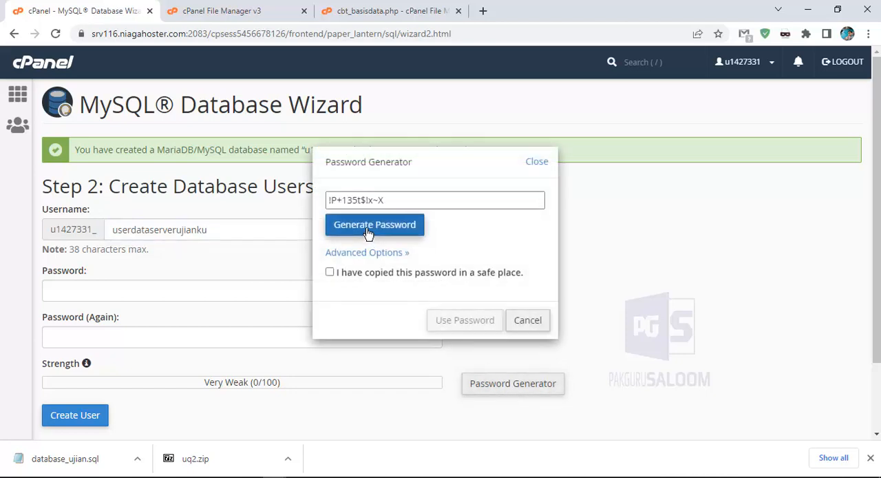
pyautogui.click(367, 235)
pyautogui.click(368, 234)
pyautogui.click(368, 234)
pyautogui.click(368, 234)
pyautogui.click(368, 234)
pyautogui.click(368, 234)
pyautogui.click(368, 234)
pyautogui.click(368, 234)
pyautogui.click(368, 234)
pyautogui.click(368, 234)
pyautogui.click(368, 234)
pyautogui.click(368, 233)
pyautogui.click(368, 234)
pyautogui.click(368, 234)
pyautogui.click(368, 234)
pyautogui.click(369, 234)
pyautogui.click(359, 223)
pyautogui.click(358, 222)
pyautogui.click(359, 223)
# Copy the generated database password to the clipboard from the Password Generator
pyautogui.click(329, 200)
pyautogui.moveTo(328, 200)
pyautogui.mouseDown()
pyautogui.moveTo(417, 199)
pyautogui.moveTo(329, 199)
pyautogui.mouseUp()
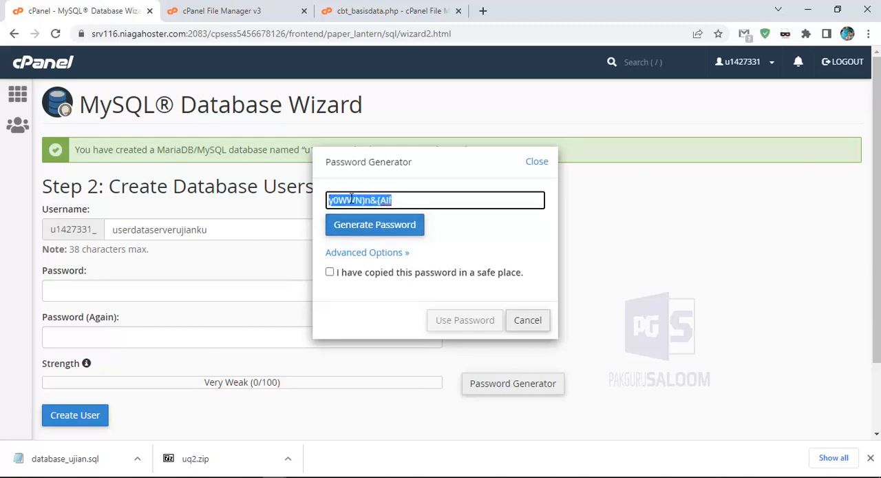
pyautogui.rightClick(352, 199)
pyautogui.click(378, 246)
pyautogui.rightClick(368, 201)
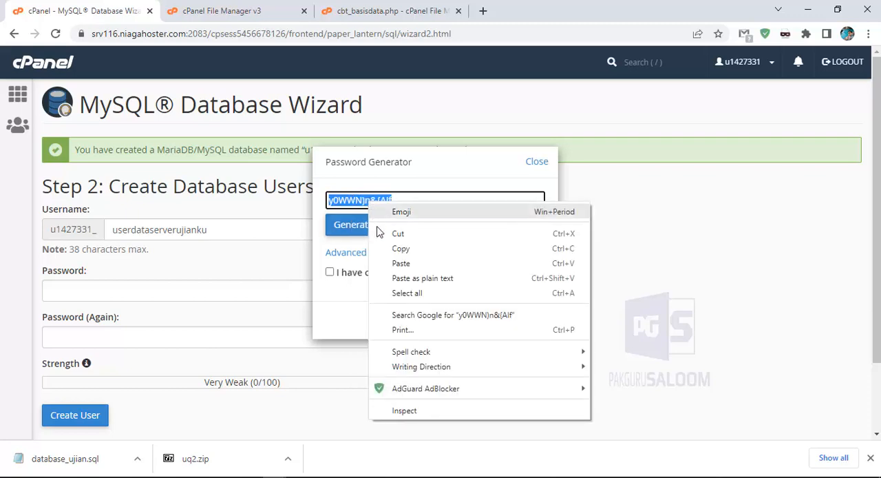
pyautogui.click(396, 249)
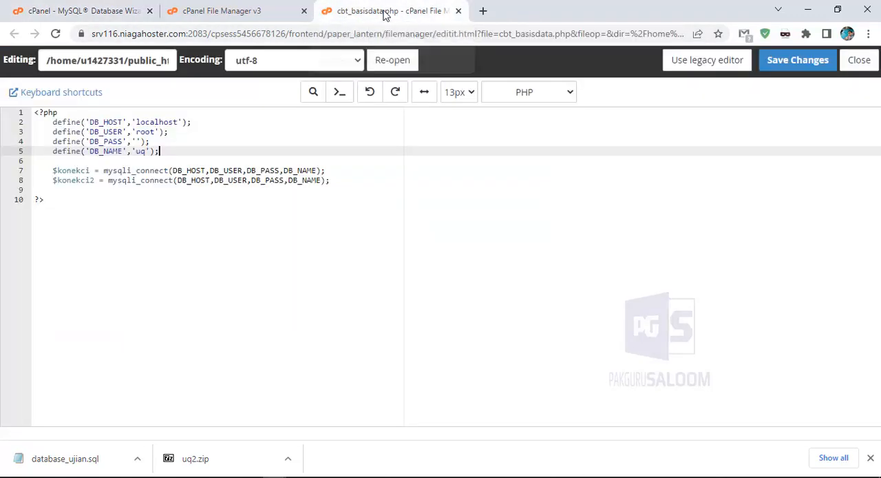
# Paste the copied database password between the quotes of the DB_PASS definition in cbt_basisdata.php
pyautogui.click(385, 11)
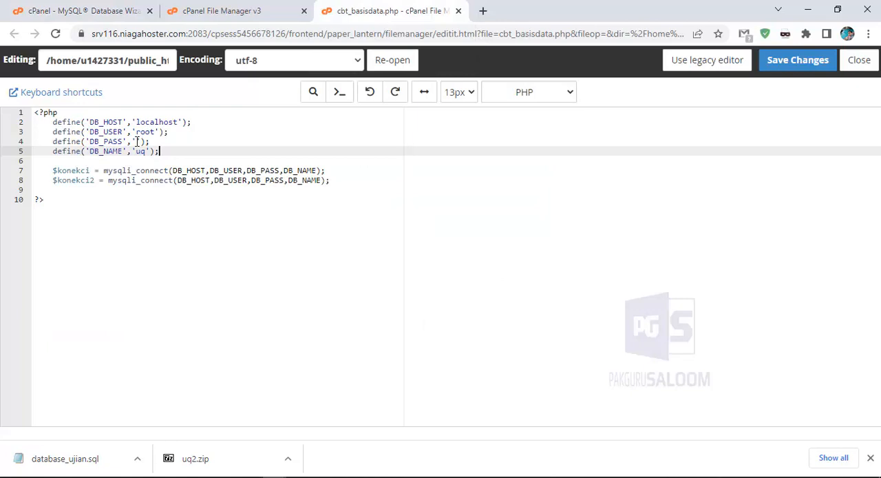
pyautogui.click(136, 141)
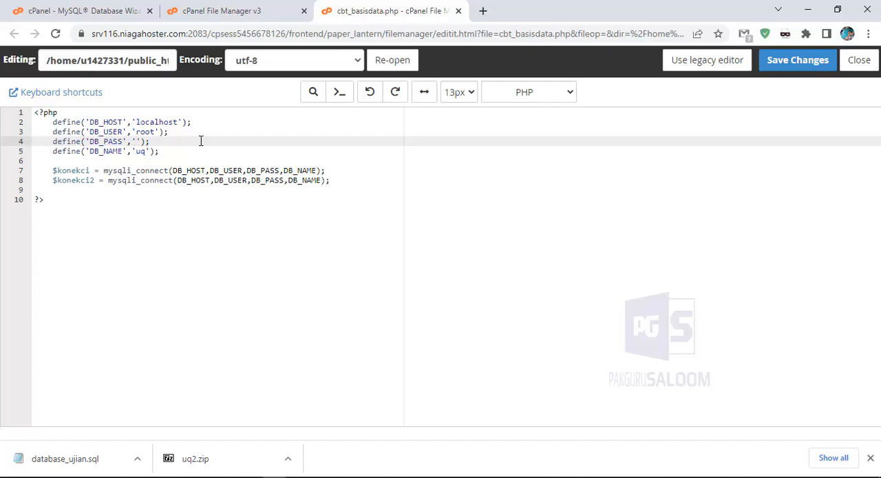
pyautogui.rightClick(136, 141)
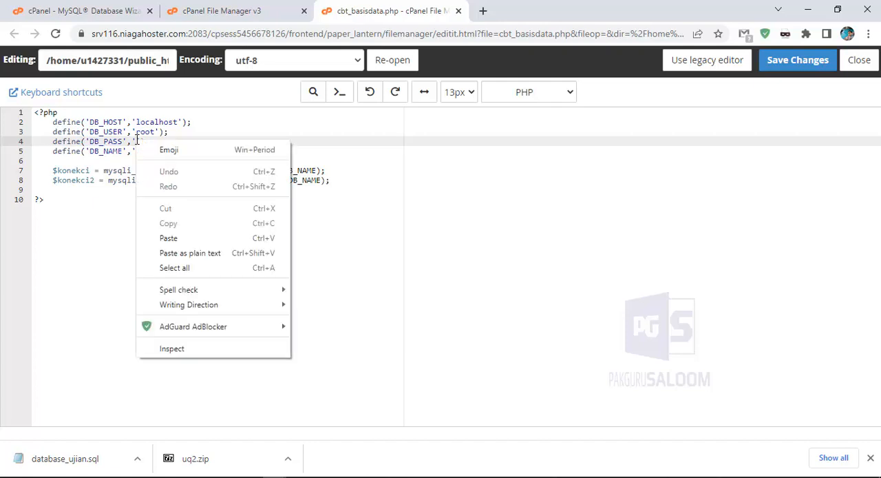
pyautogui.click(169, 240)
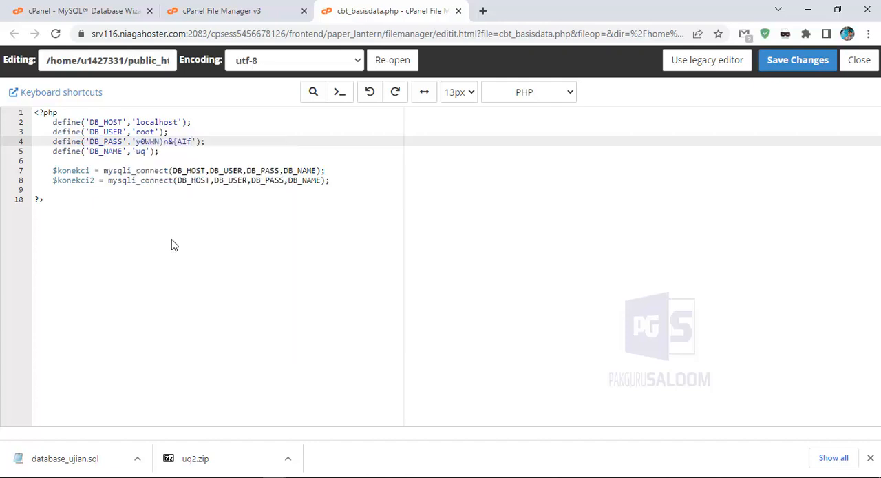
# Save cbt_basisdata.php, and create the database user in the MySQL Database Wizard with the generated password, acknowledging that it was copied safely
pyautogui.click(788, 67)
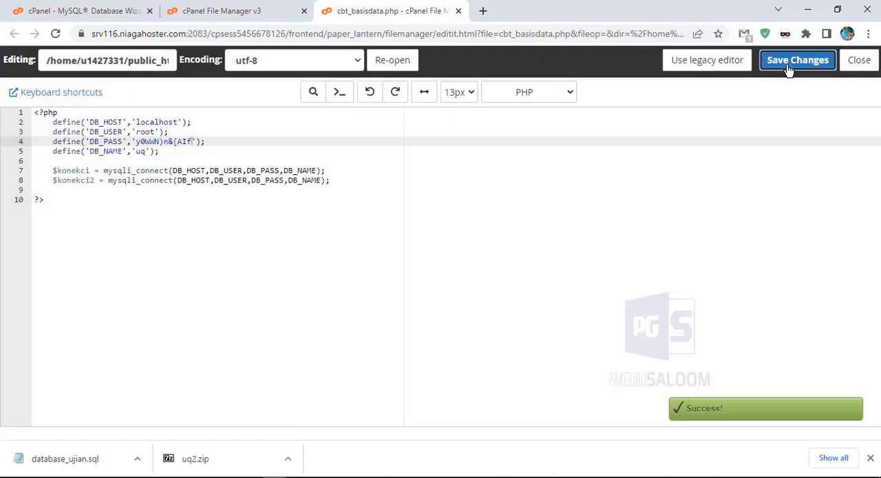
pyautogui.click(83, 11)
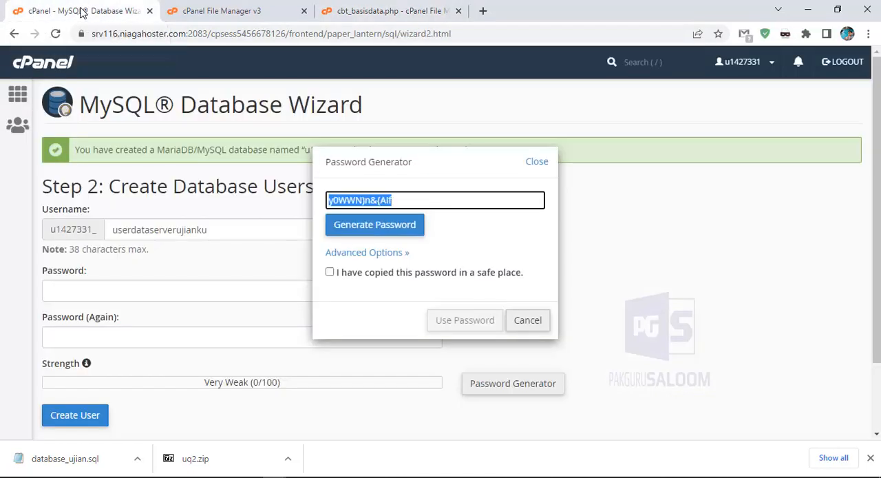
pyautogui.click(330, 274)
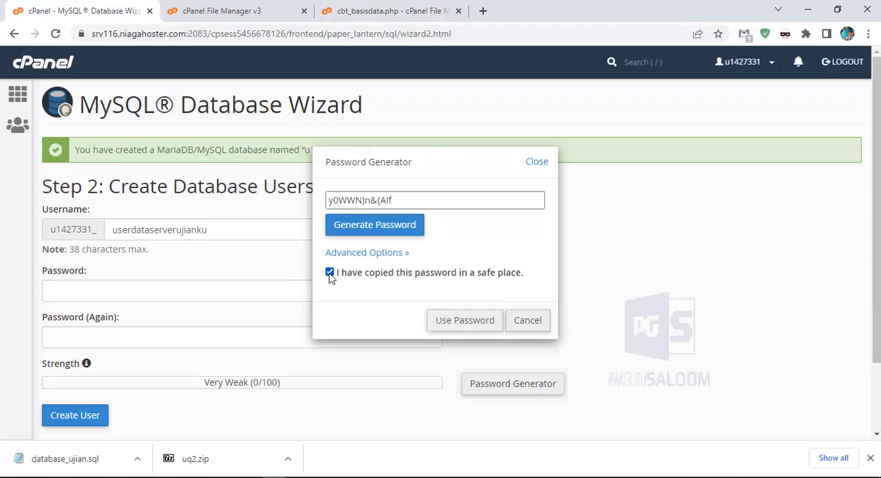
pyautogui.click(462, 326)
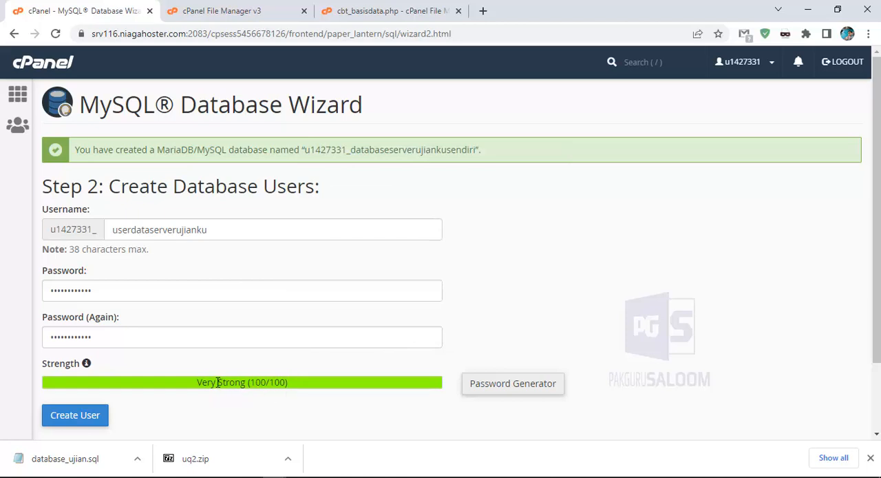
pyautogui.moveTo(194, 383); pyautogui.dragTo(297, 386)
pyautogui.click(320, 380)
pyautogui.click(73, 423)
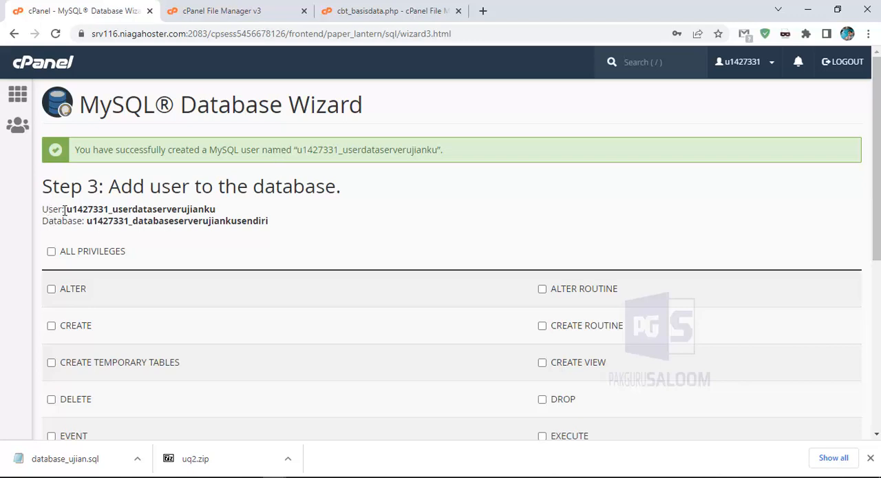
# Copy the new database user's full name from the wizard and paste it over root in the DB_USER definition of cbt_basisdata.php
pyautogui.moveTo(67, 209); pyautogui.dragTo(219, 209)
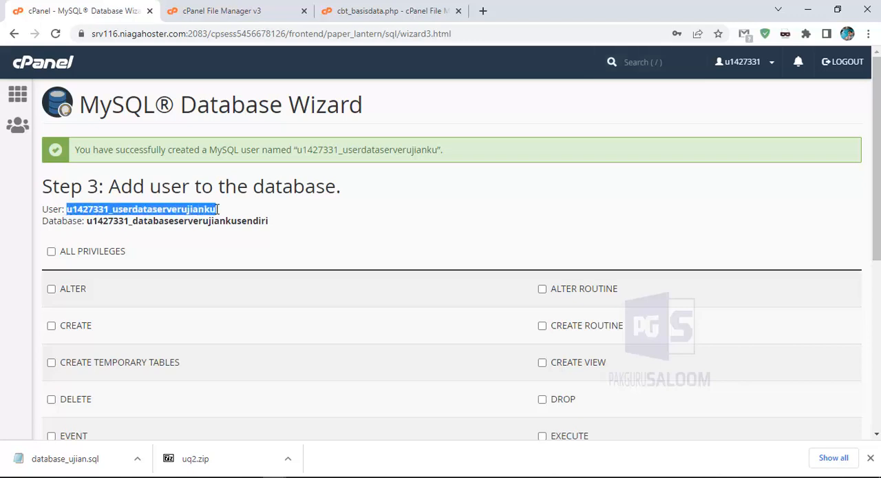
pyautogui.rightClick(200, 212)
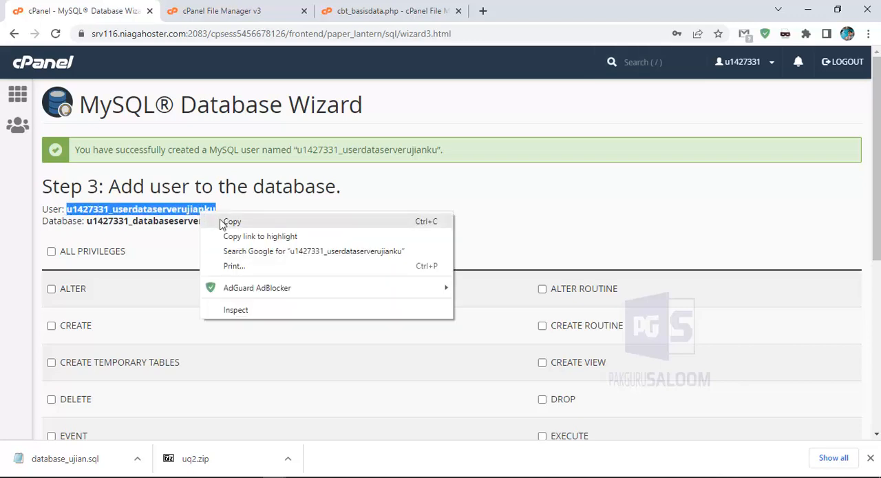
pyautogui.click(225, 222)
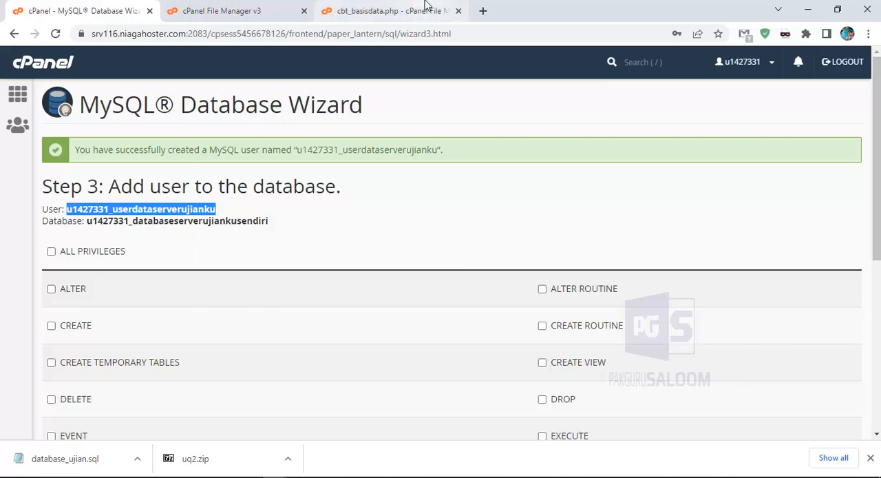
pyautogui.click(381, 16)
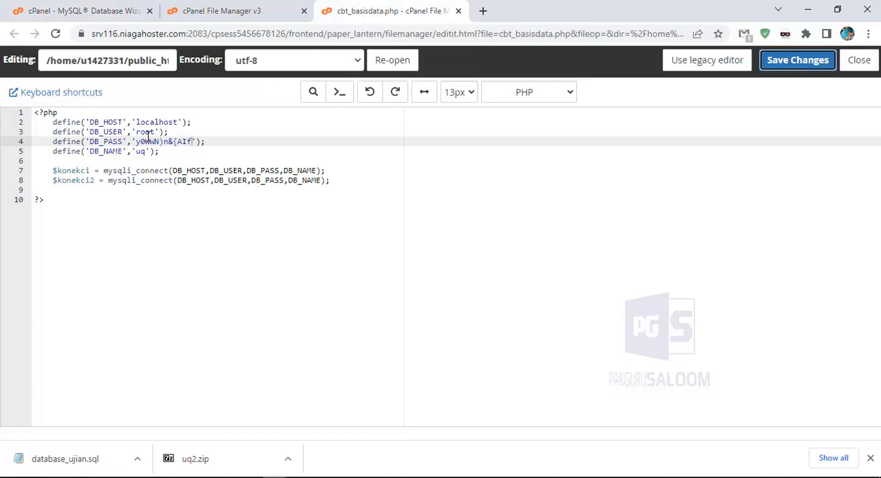
pyautogui.moveTo(157, 131); pyautogui.dragTo(135, 131)
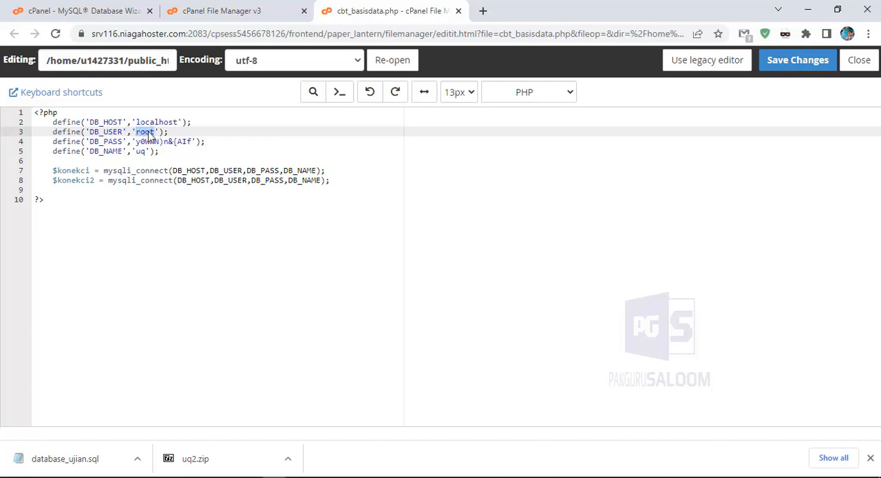
pyautogui.press('BackSpace')
pyautogui.rightClick(136, 132)
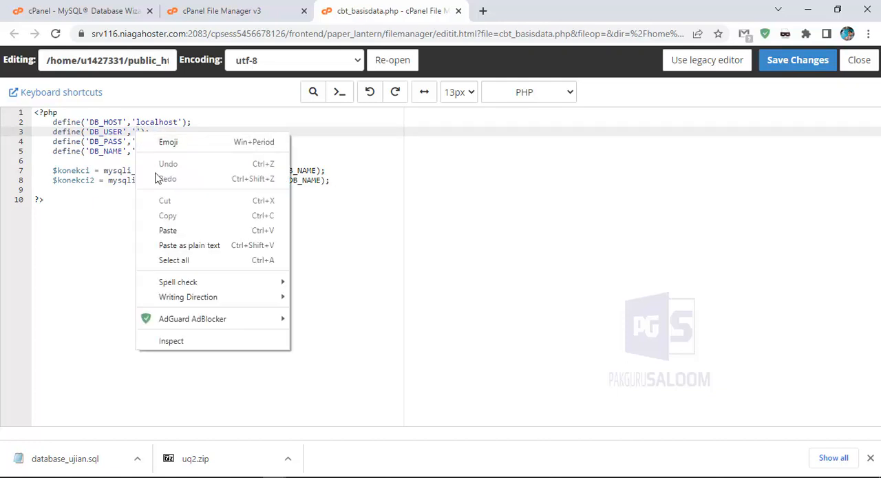
pyautogui.click(176, 231)
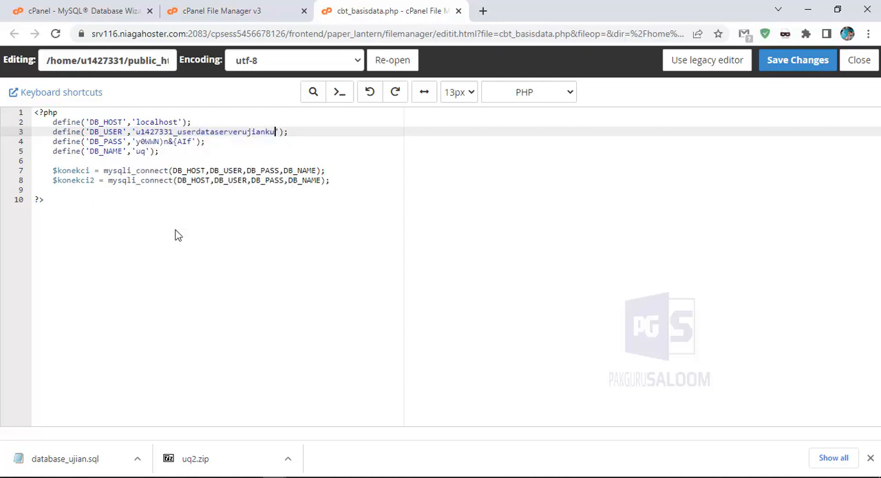
# Replace uq in the DB_NAME definition with the full database name copied from the wizard, and save and close cbt_basisdata.php
pyautogui.click(144, 150)
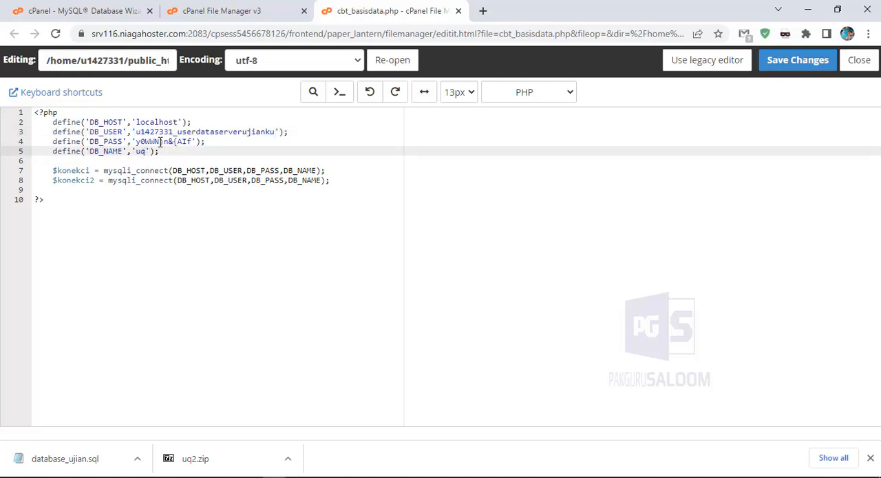
pyautogui.click(82, 11)
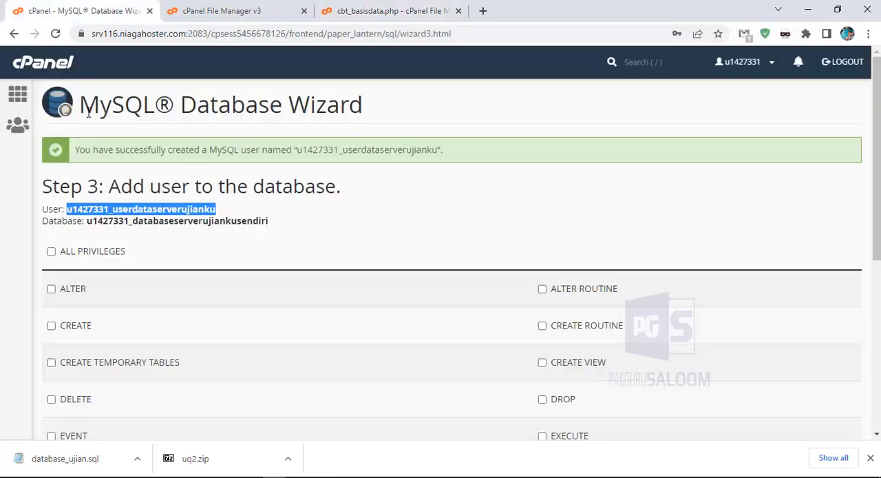
pyautogui.click(85, 221)
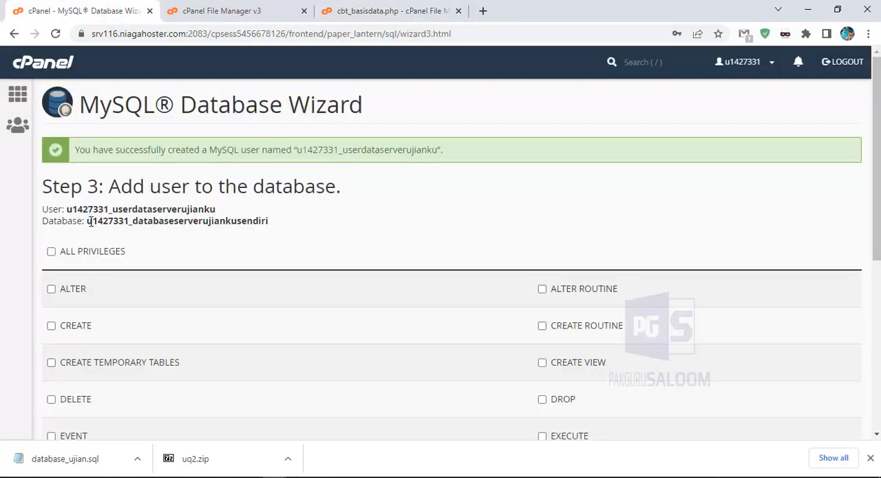
pyautogui.moveTo(88, 221); pyautogui.dragTo(273, 224)
pyautogui.rightClick(258, 221)
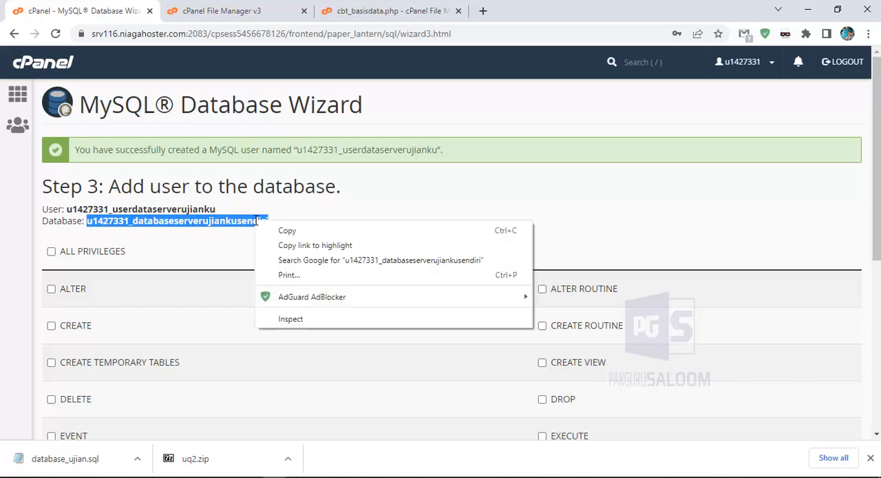
pyautogui.click(270, 230)
pyautogui.click(391, 11)
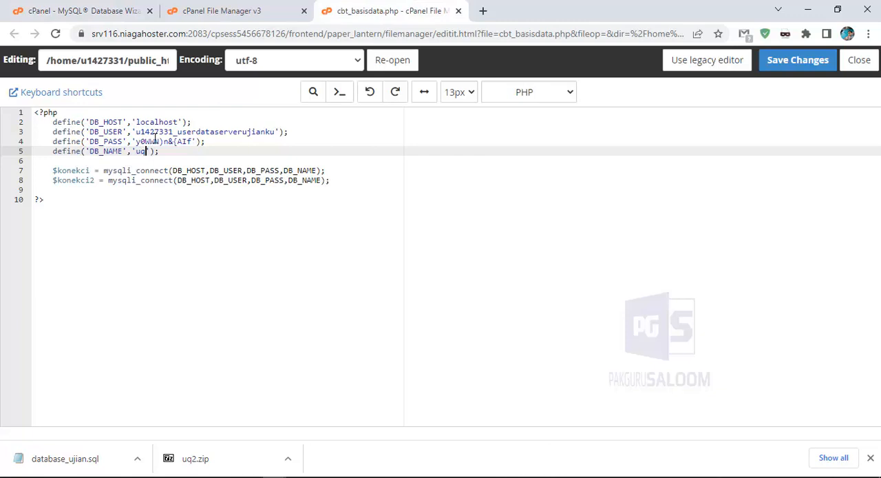
pyautogui.press('BackSpace')
pyautogui.rightClick(136, 151)
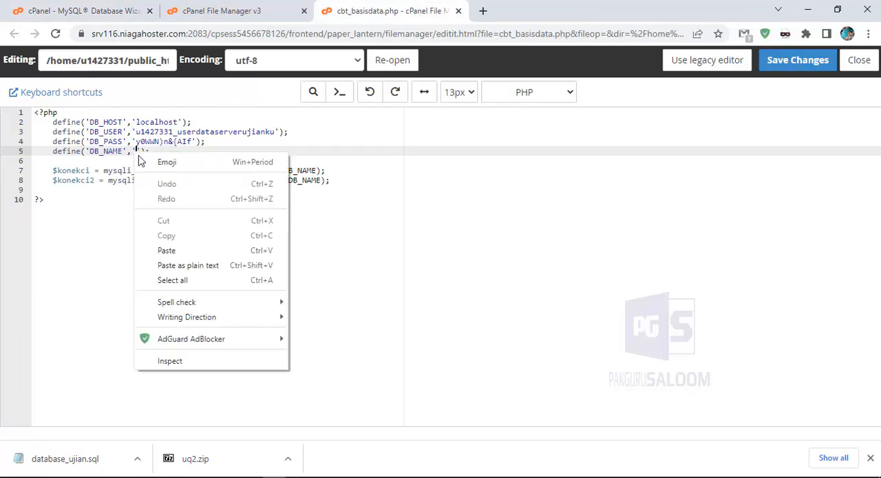
pyautogui.click(174, 250)
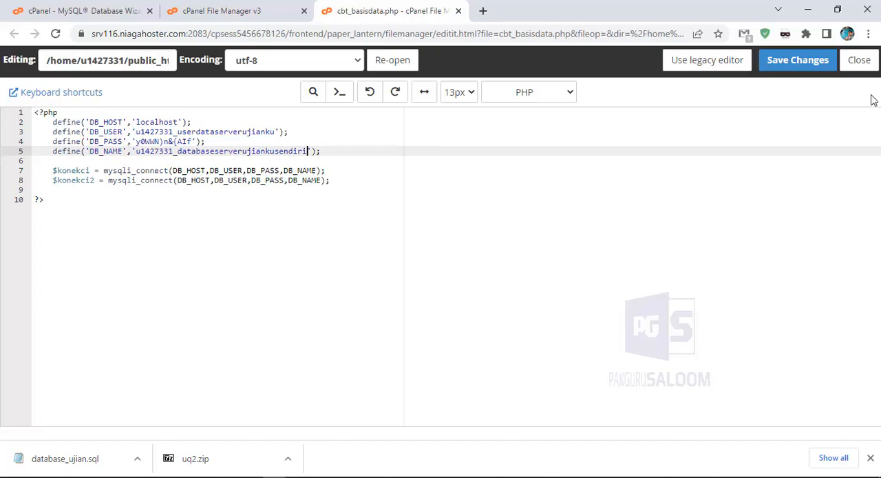
pyautogui.click(798, 61)
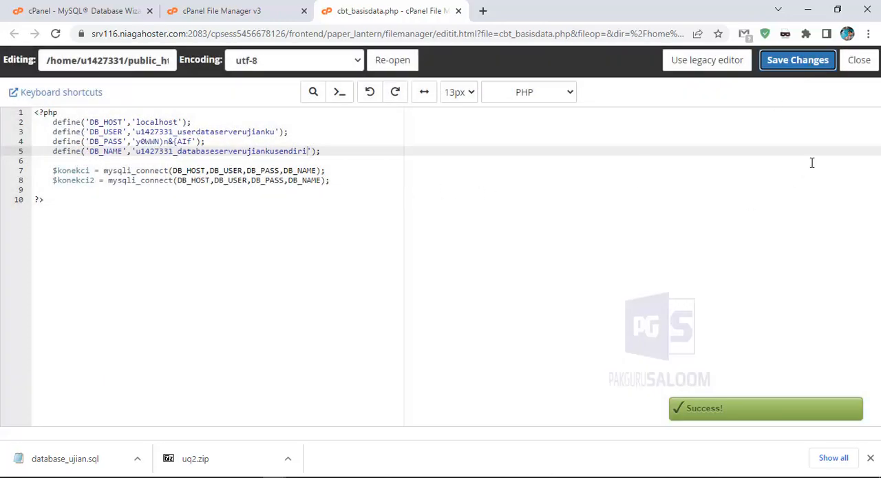
pyautogui.click(858, 60)
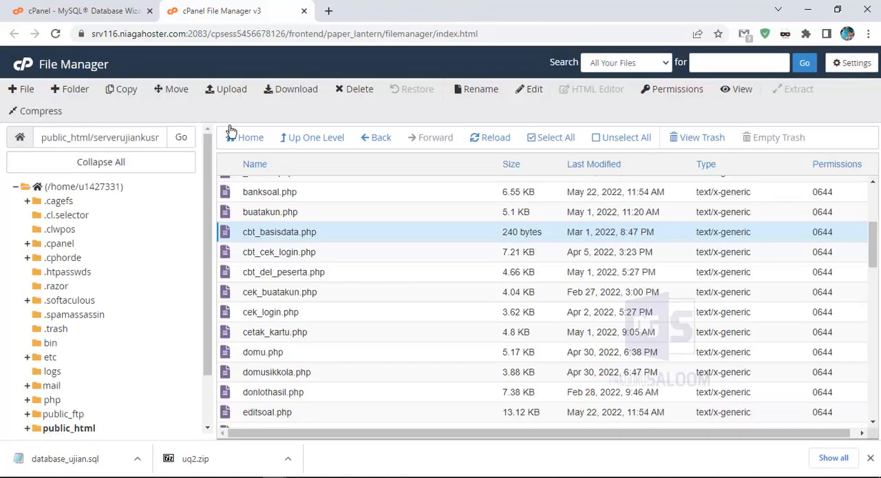
pyautogui.click(119, 6)
pyautogui.click(193, 5)
pyautogui.click(114, 9)
pyautogui.click(193, 10)
# Add the new user to the databaseserverujiankusendiri database with ALL PRIVILEGES in the MySQL Database Wizard
pyautogui.click(106, 11)
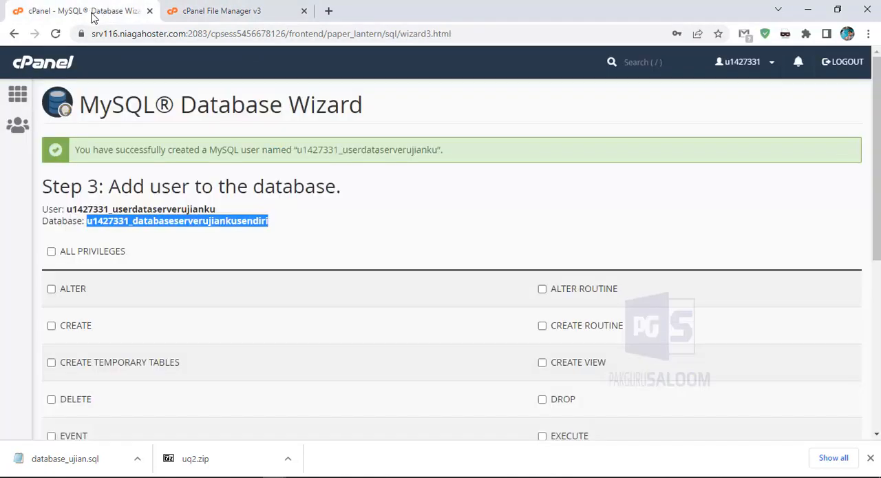
pyautogui.click(150, 209)
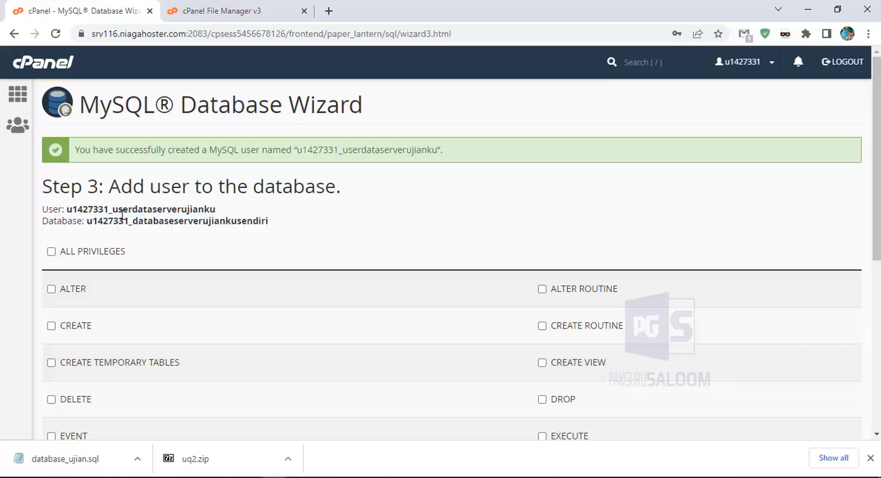
pyautogui.click(53, 253)
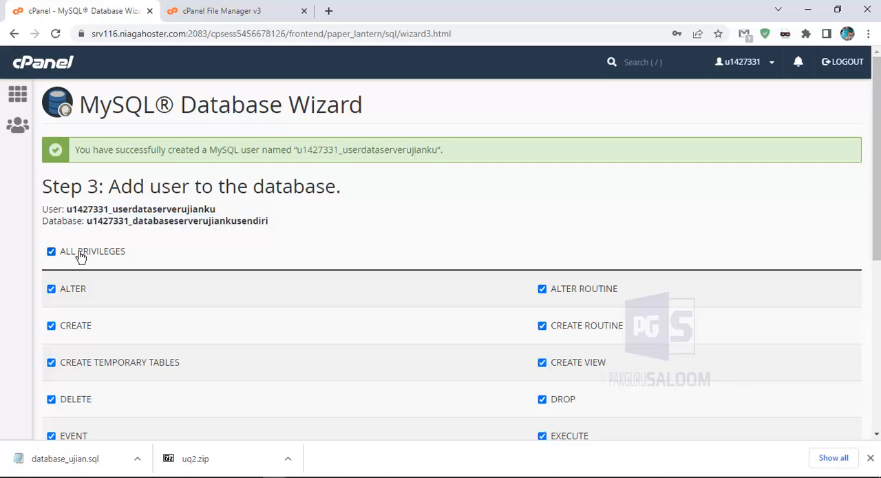
pyautogui.scroll(-5, 171, 244)
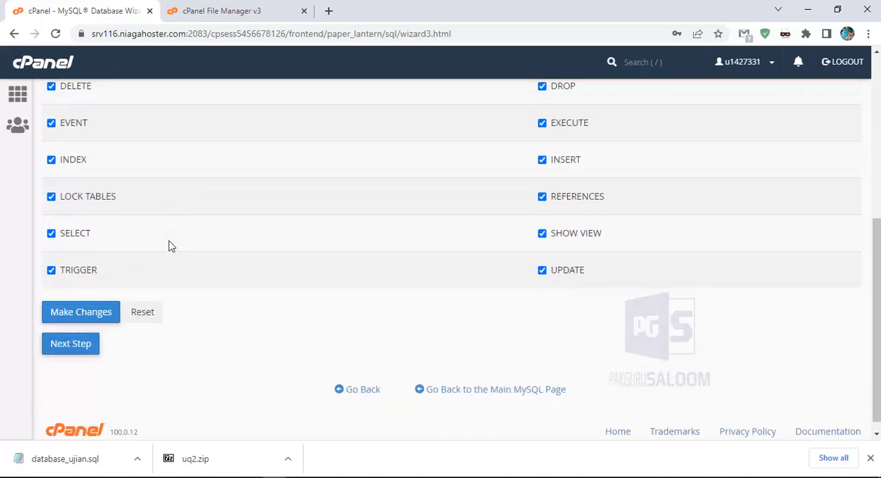
pyautogui.click(93, 305)
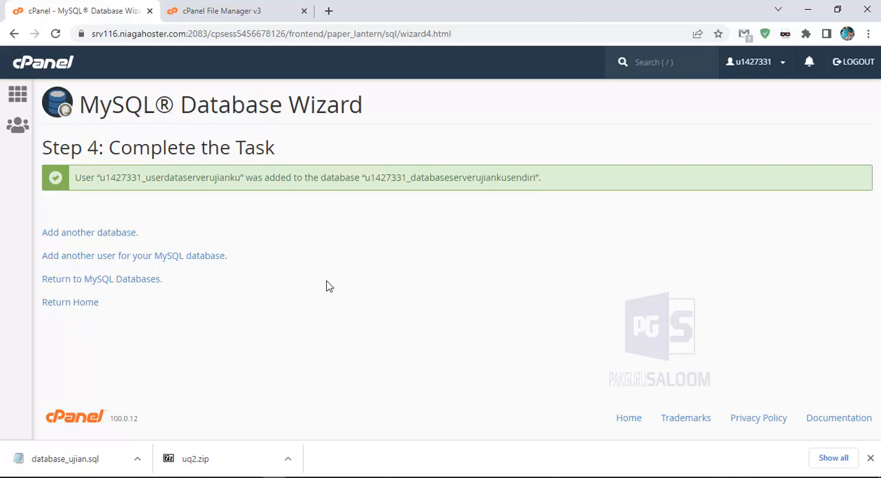
# Return to the cPanel home page and open the databaseserverujiankusendiri database in phpMyAdmin
pyautogui.click(75, 306)
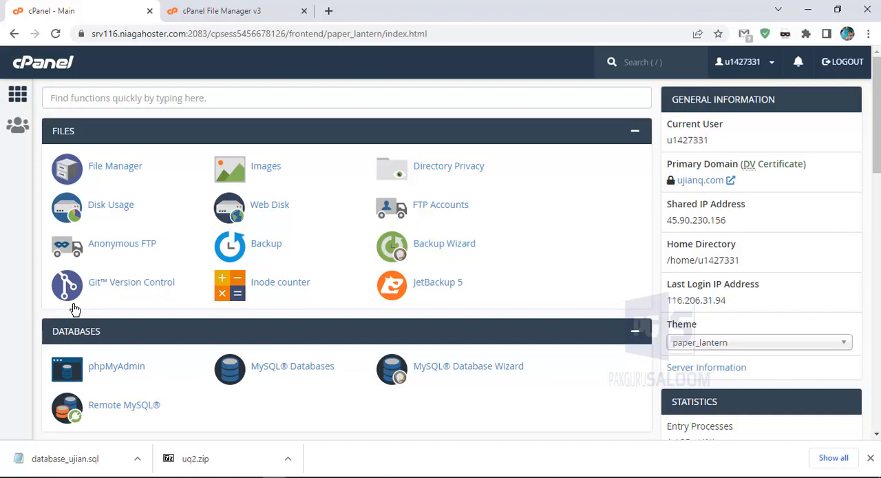
pyautogui.click(222, 11)
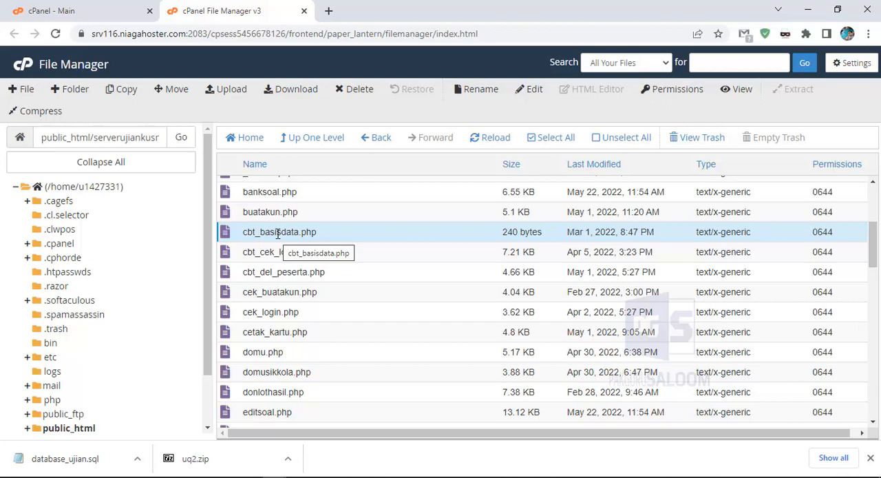
pyautogui.click(109, 15)
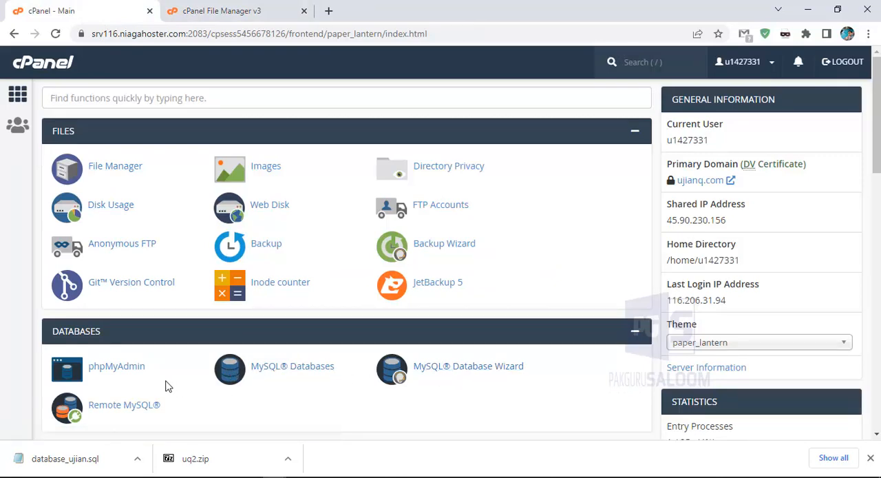
pyautogui.click(110, 372)
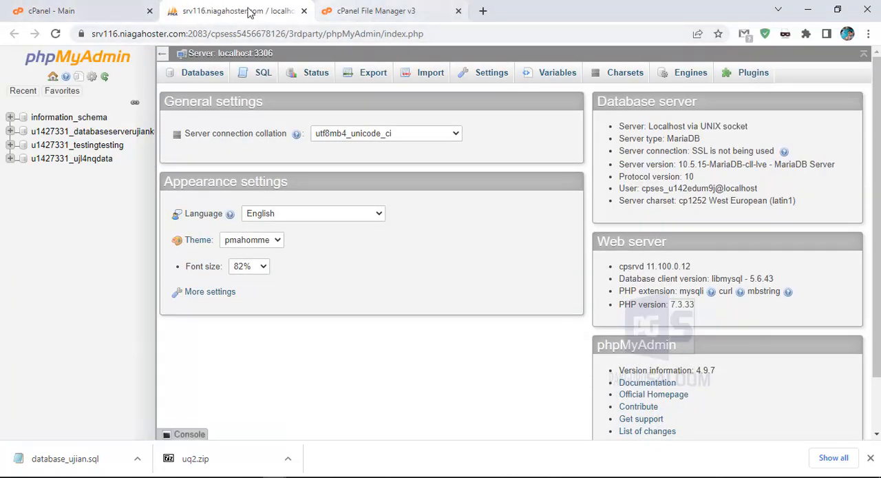
pyautogui.click(116, 132)
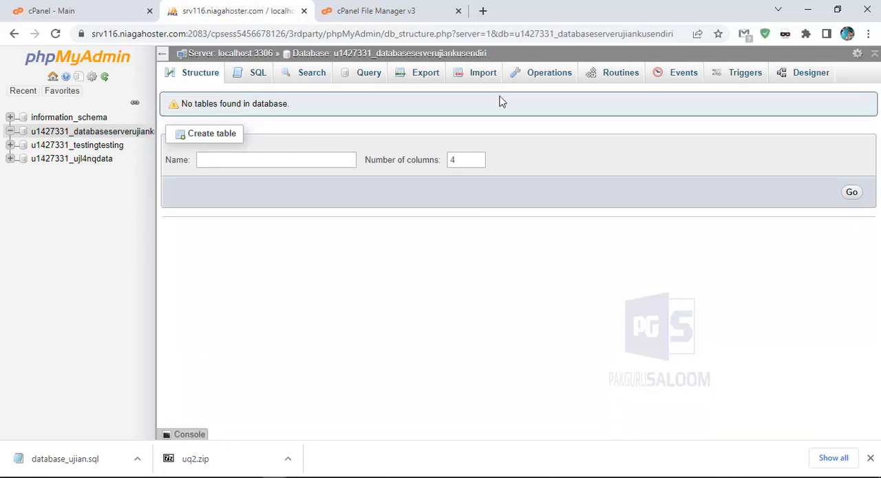
# Choose database_ujian.sql from the Downloads folder as the file to import into the database
pyautogui.click(470, 81)
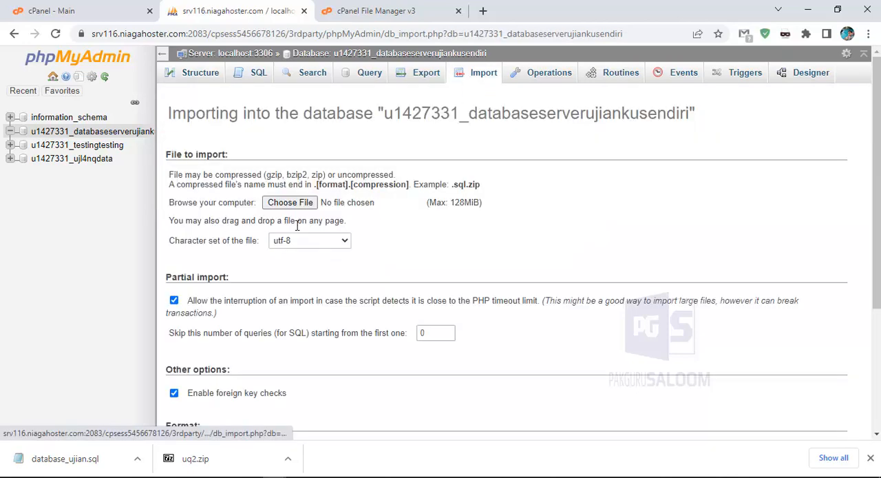
pyautogui.click(293, 205)
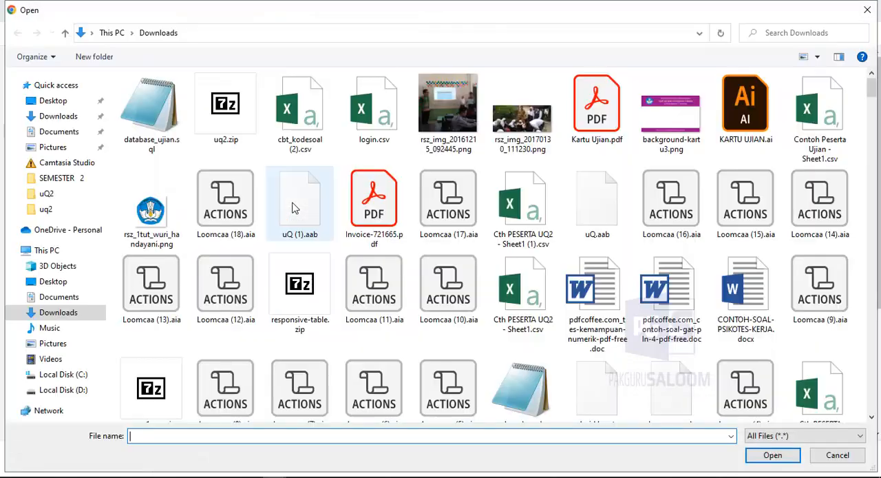
pyautogui.click(159, 124)
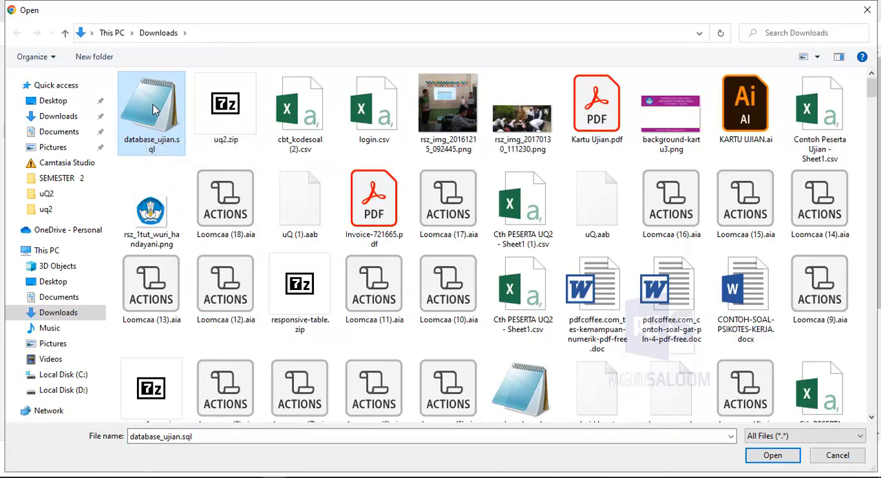
pyautogui.click(772, 455)
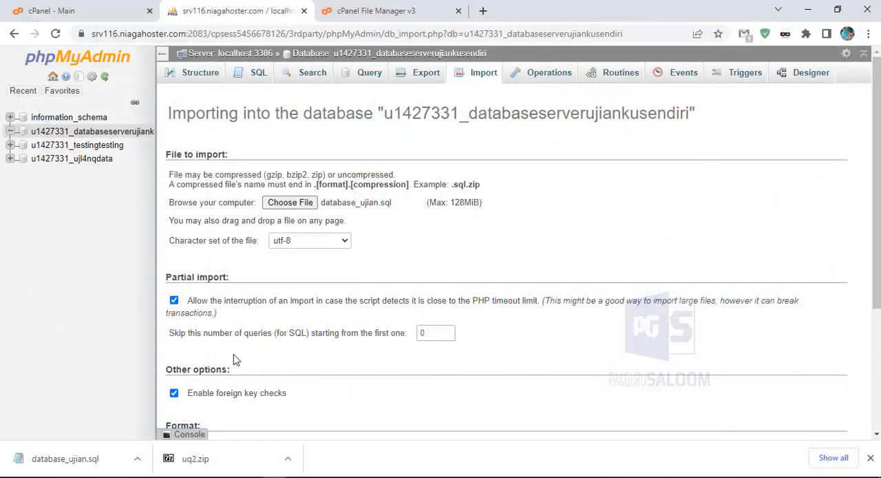
# Run the import of database_ujian.sql with the default SQL format options and close phpMyAdmin
pyautogui.scroll(-3, 441, 287)
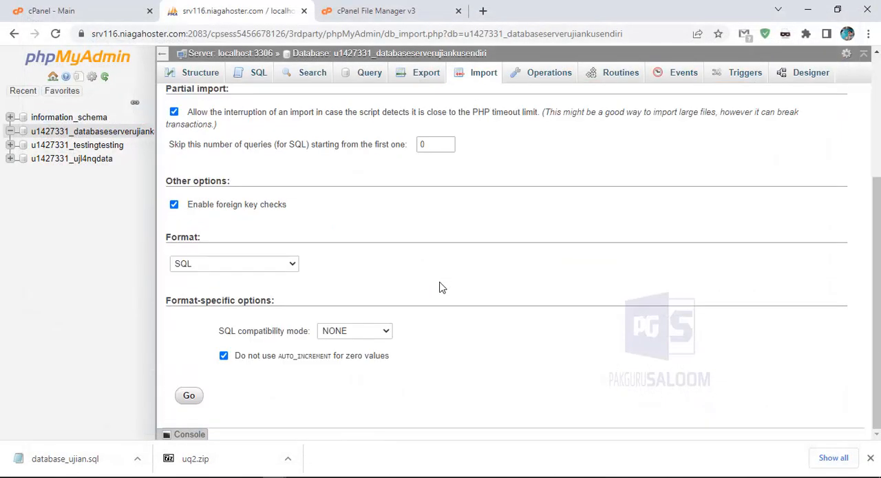
pyautogui.click(190, 398)
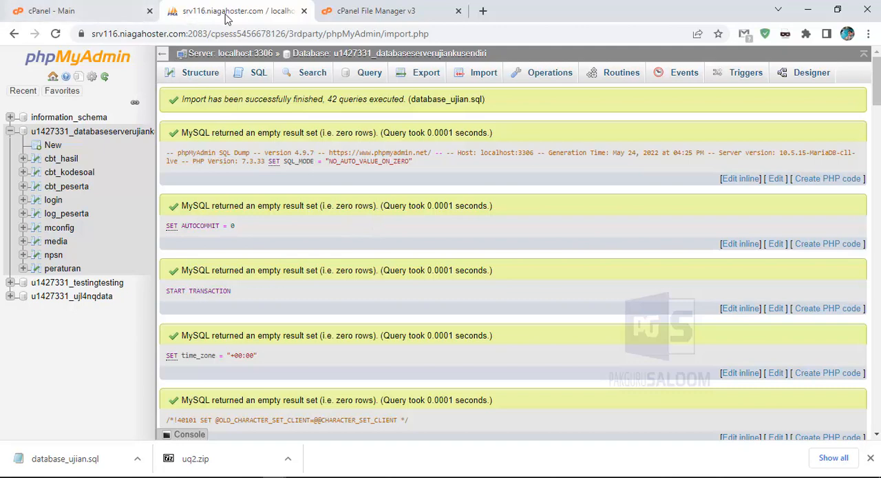
pyautogui.click(304, 12)
# Open the Subdomains list from the cPanel home page and go to the serverujiankusmpn10tt.ujianq.com site
pyautogui.click(175, 14)
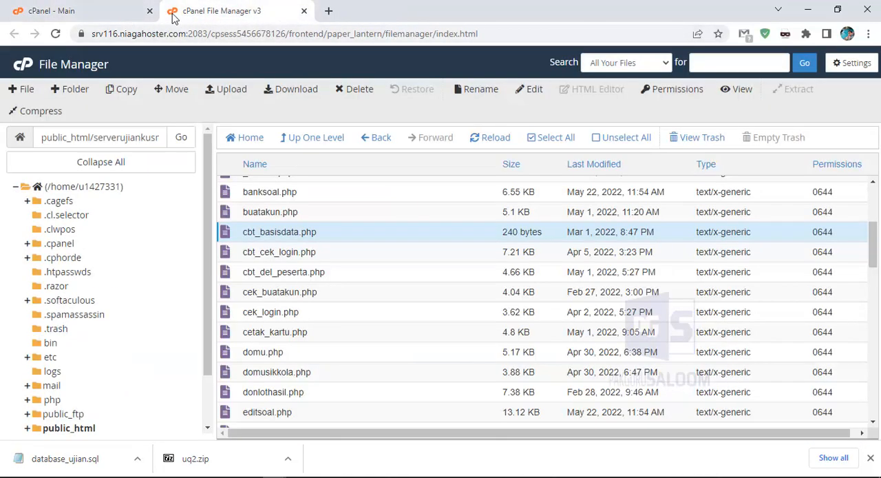
pyautogui.click(104, 13)
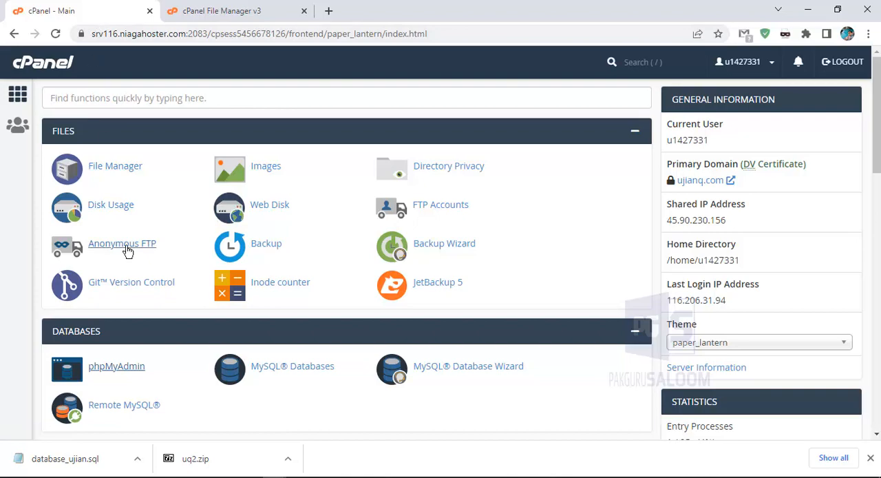
pyautogui.scroll(-4, 128, 252)
pyautogui.click(117, 273)
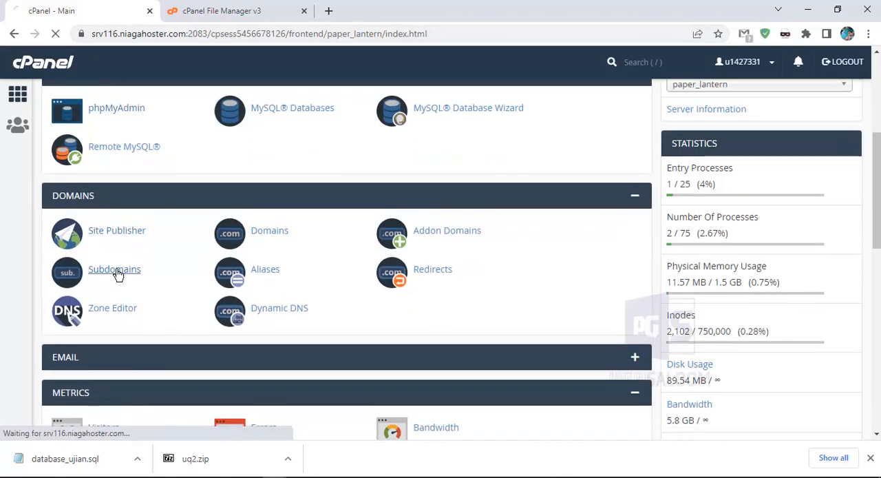
pyautogui.scroll(-3, 228, 191)
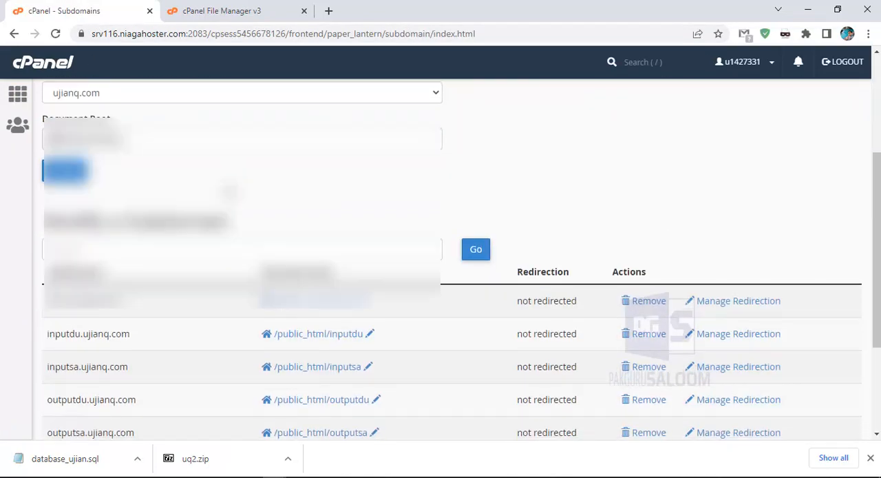
pyautogui.scroll(-3, 229, 190)
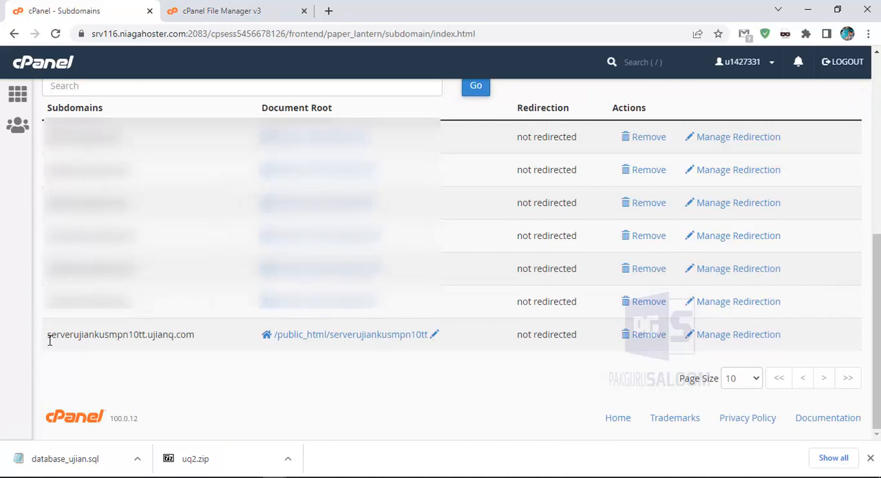
pyautogui.moveTo(47, 337); pyautogui.dragTo(193, 336)
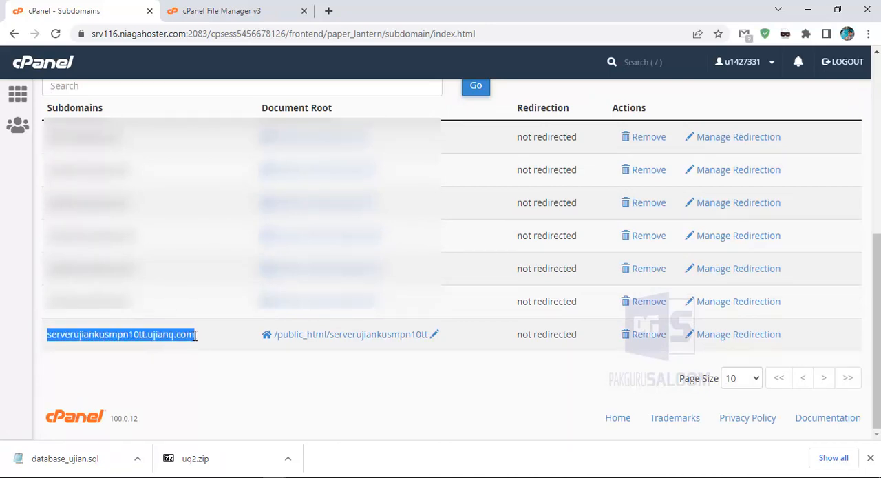
pyautogui.rightClick(124, 337)
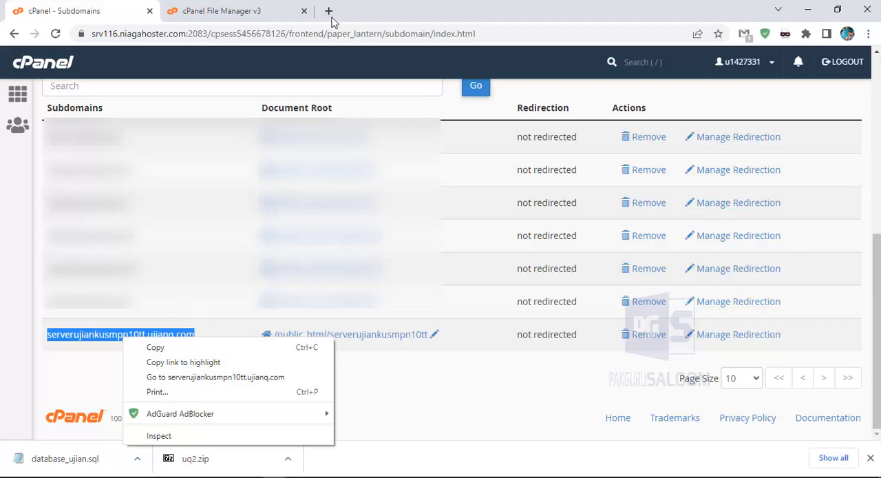
pyautogui.click(168, 382)
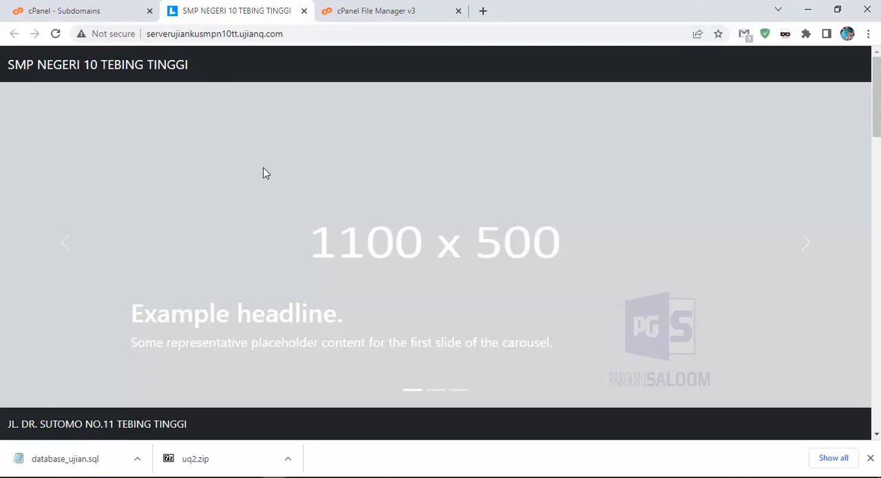
# Open the login.php page of the serverujiankusmpn10tt.ujianq.com site
pyautogui.click(306, 33)
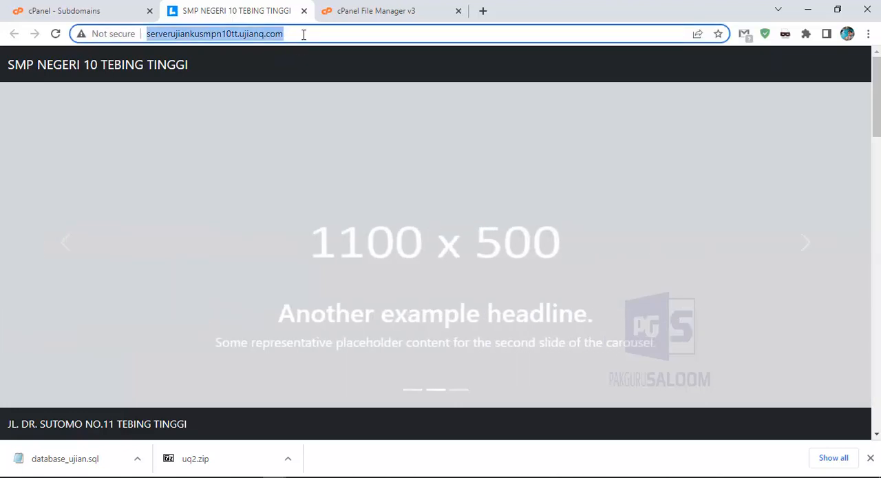
pyautogui.click(306, 33)
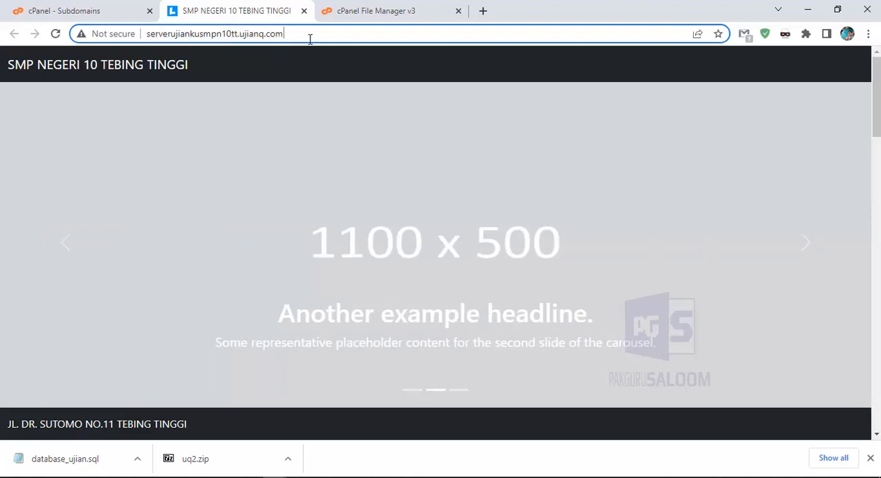
pyautogui.write('/')
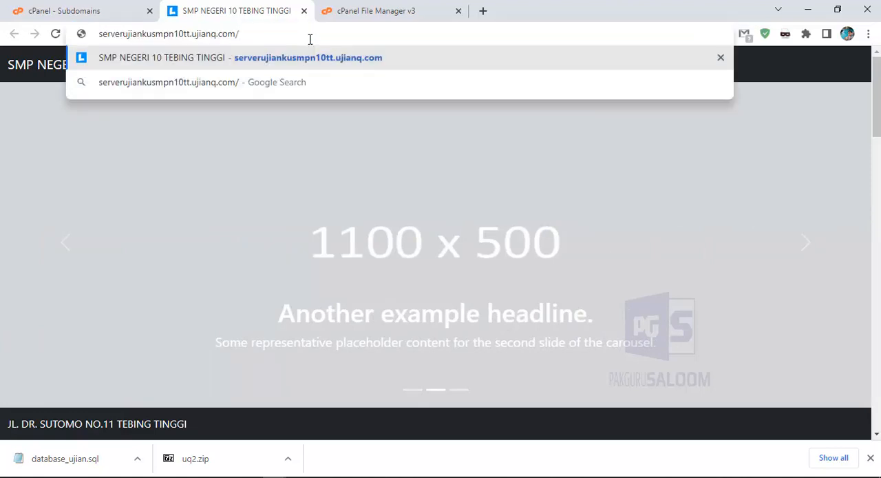
pyautogui.write('logi')
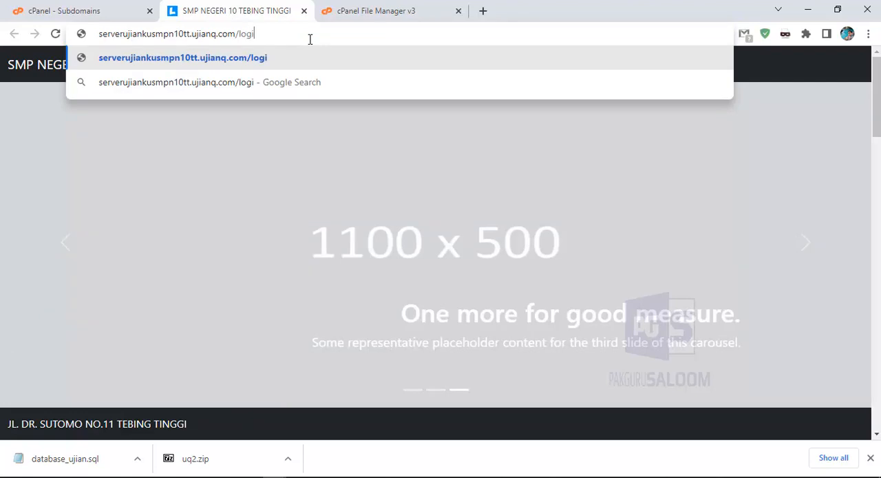
pyautogui.write('n,')
pyautogui.press('BackSpace')
pyautogui.write('.php')
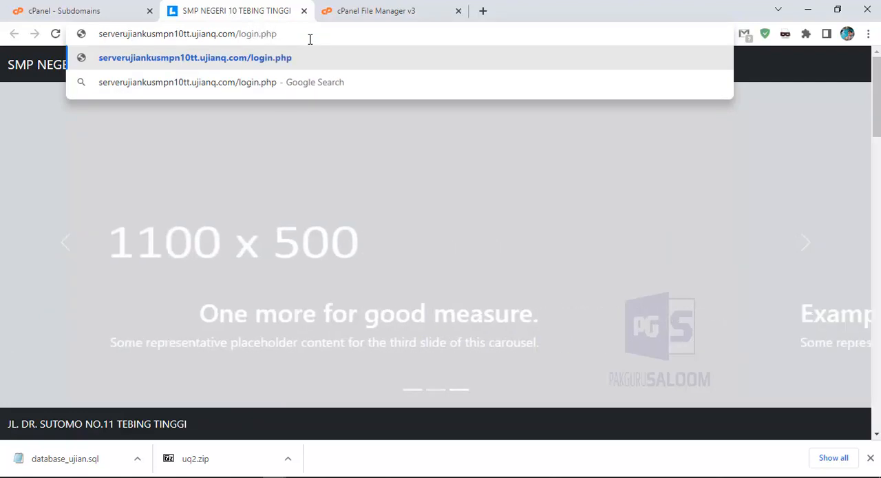
pyautogui.press('Return')
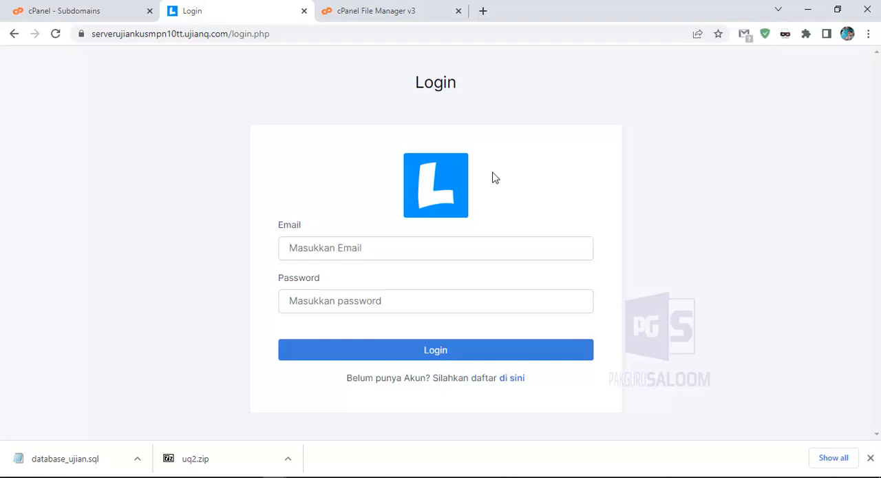
# View the new account registration form and return to the login page
pyautogui.click(513, 378)
pyautogui.click(374, 248)
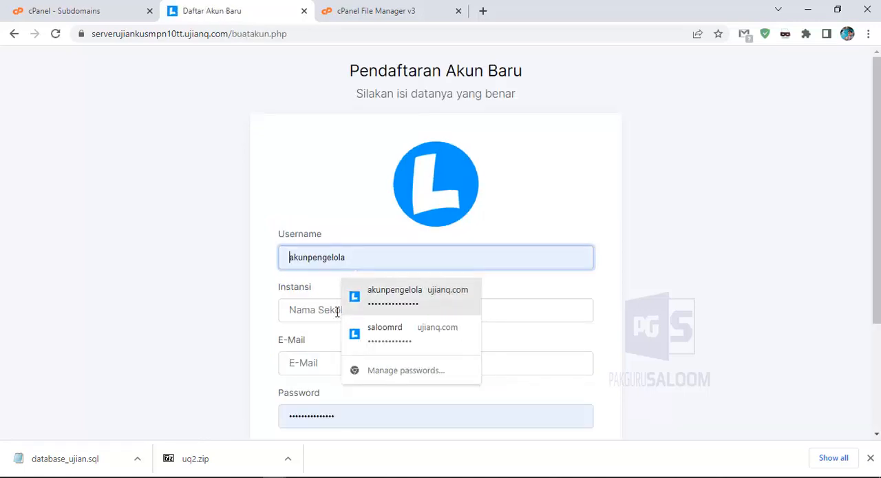
pyautogui.scroll(-3, 267, 313)
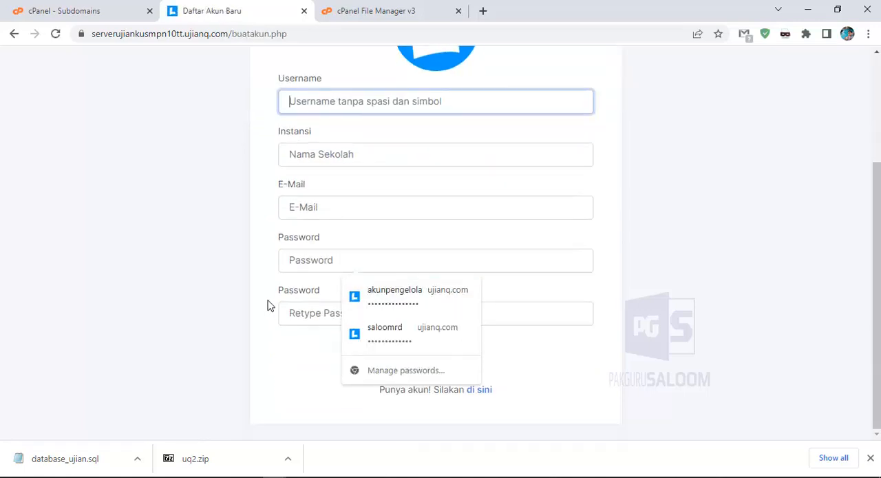
pyautogui.click(481, 390)
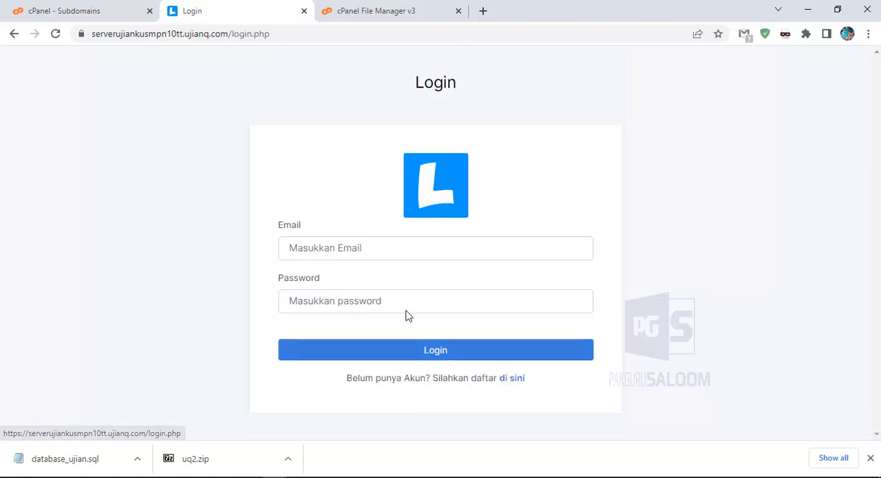
pyautogui.moveTo(281, 228); pyautogui.dragTo(319, 232)
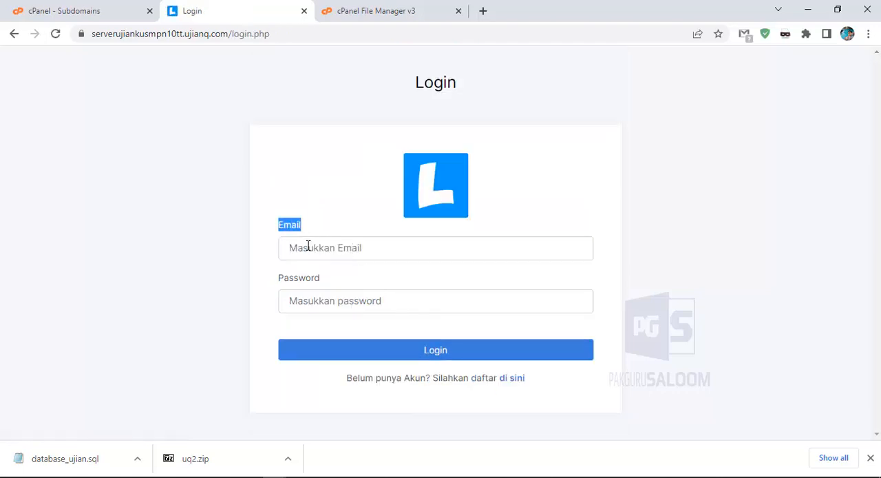
pyautogui.click(308, 246)
pyautogui.click(285, 293)
pyautogui.click(255, 295)
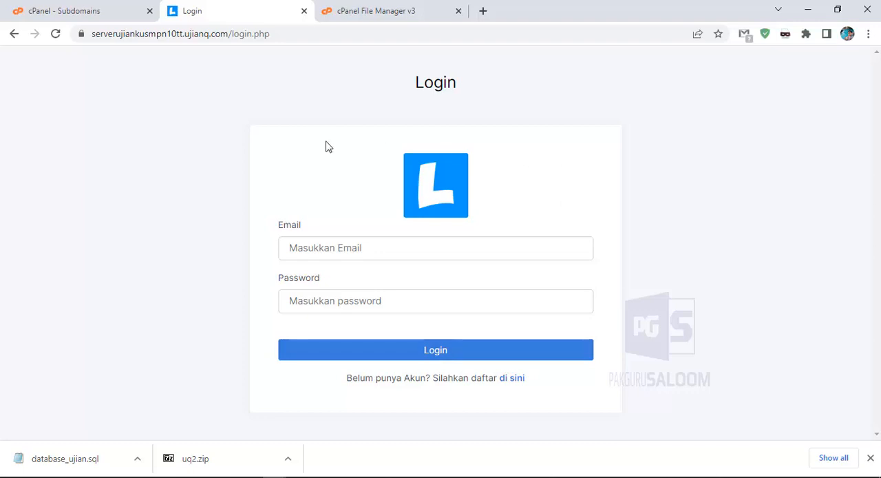
# Return to the cPanel home page, search the functions for php, and open Select PHP Version
pyautogui.click(88, 14)
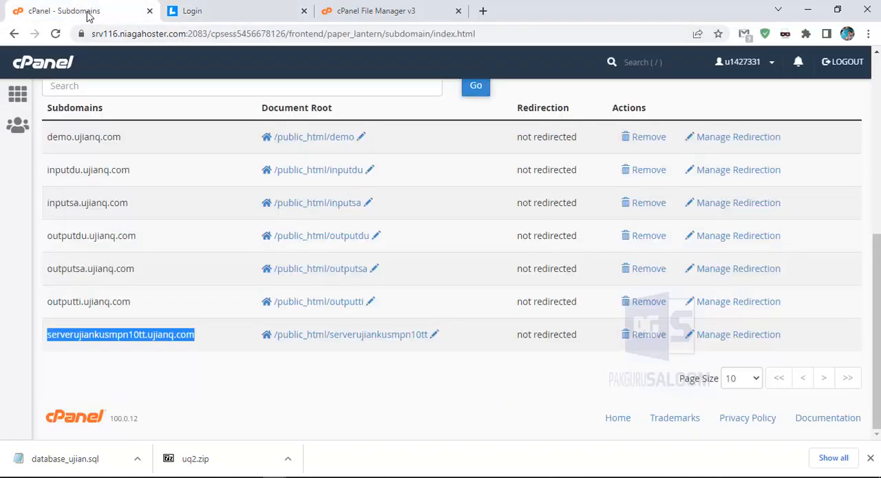
pyautogui.scroll(3, 181, 181)
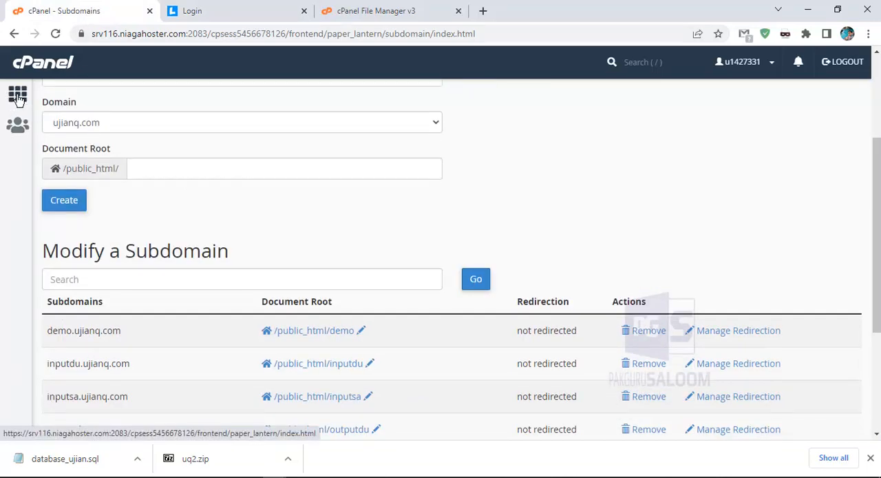
pyautogui.click(18, 96)
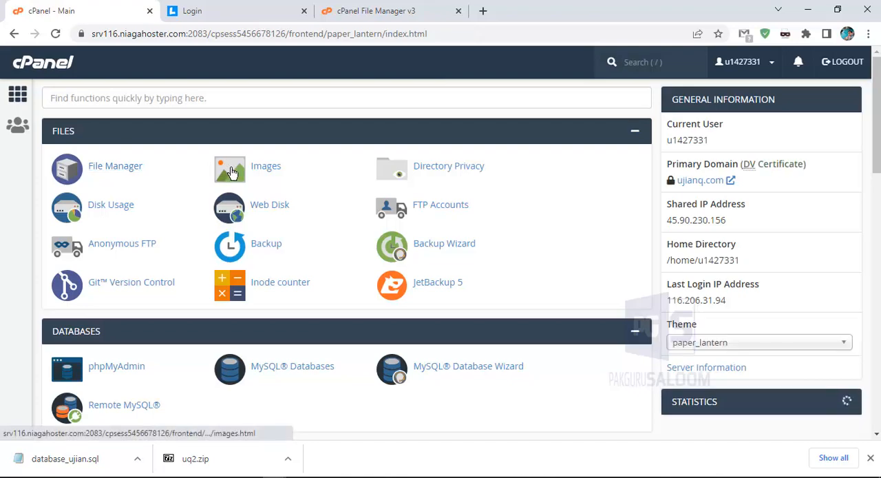
pyautogui.scroll(-6, 232, 172)
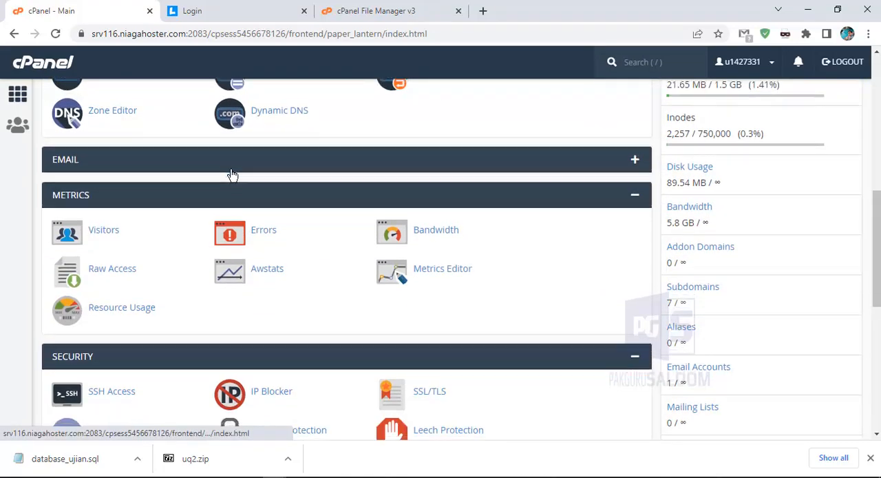
pyautogui.scroll(-5, 231, 172)
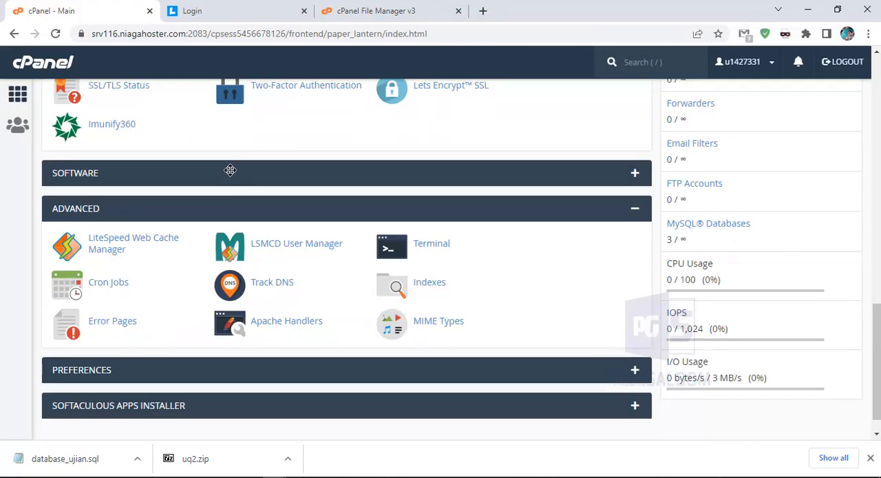
pyautogui.scroll(12, 231, 169)
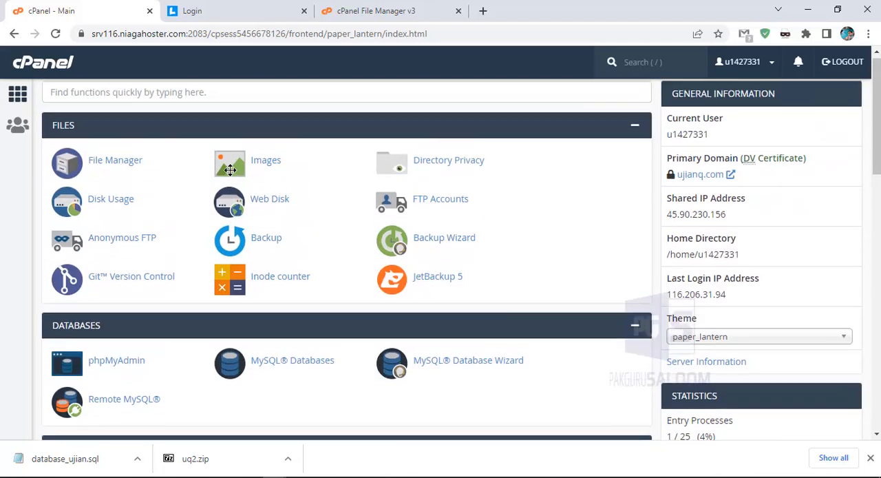
pyautogui.scroll(-3, 219, 257)
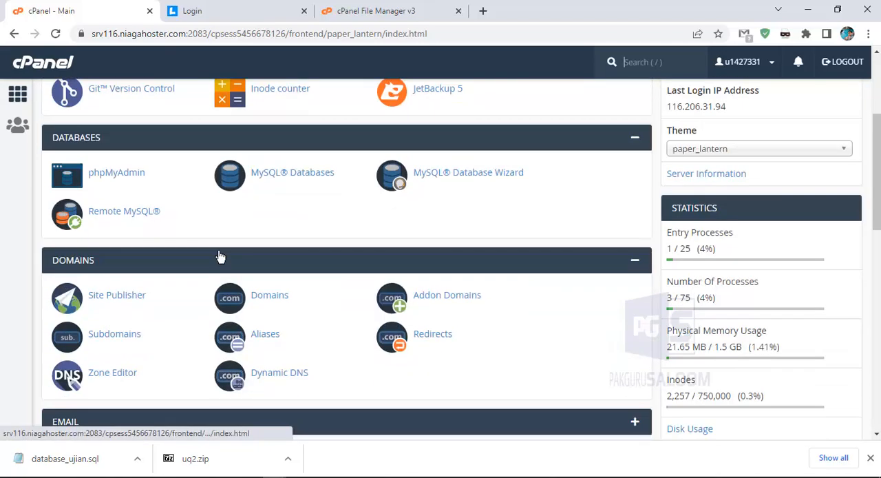
pyautogui.scroll(3, 216, 249)
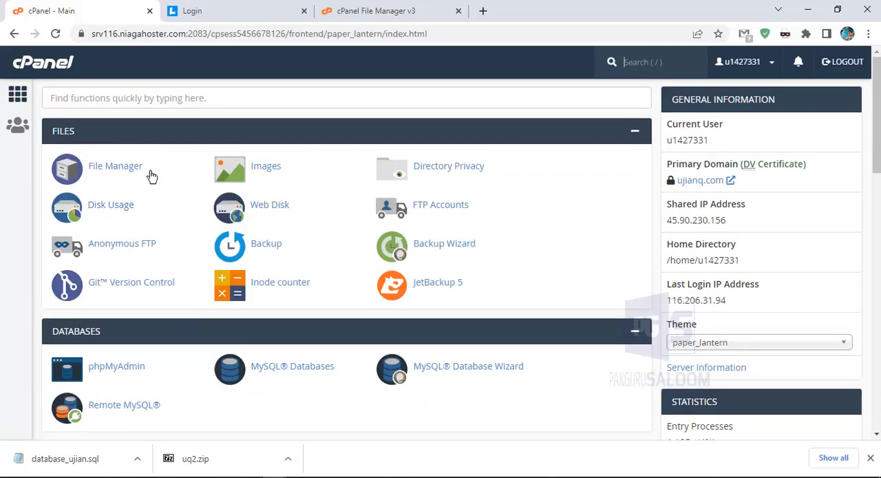
pyautogui.click(157, 98)
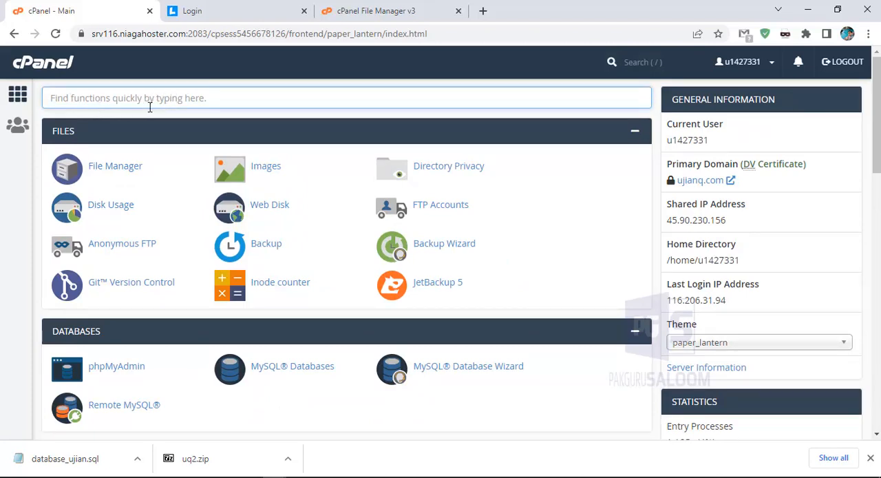
pyautogui.write('php')
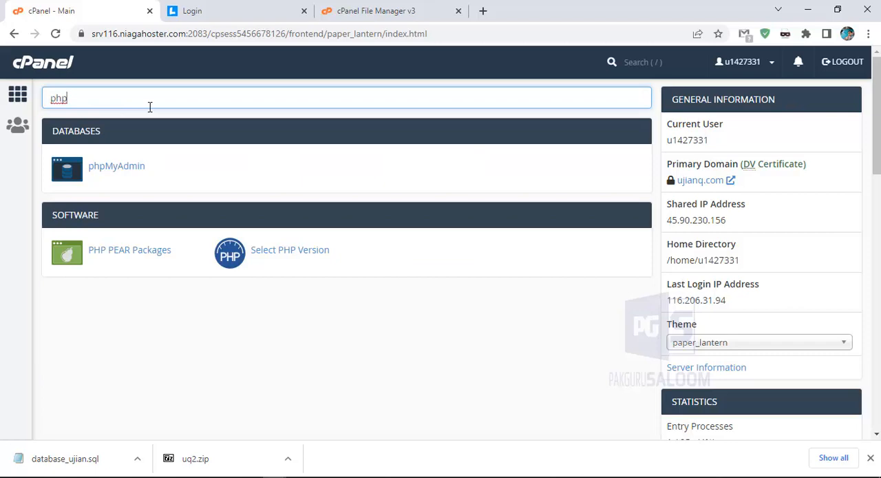
pyautogui.click(292, 252)
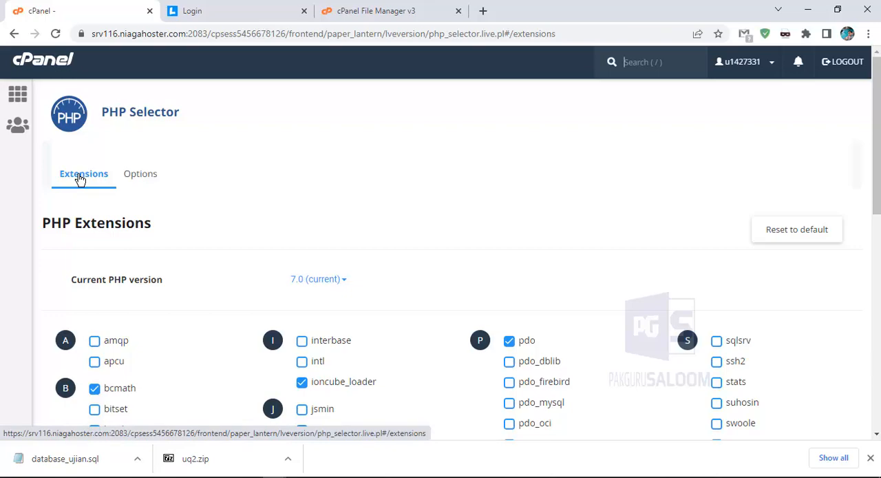
# Disable the ioncube_loader extension in the PHP extensions list
pyautogui.scroll(-8, 382, 255)
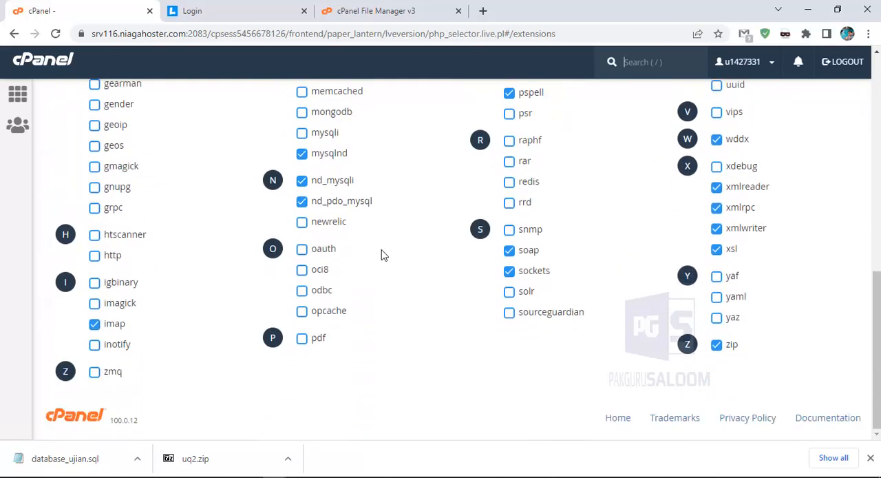
pyautogui.scroll(10, 382, 255)
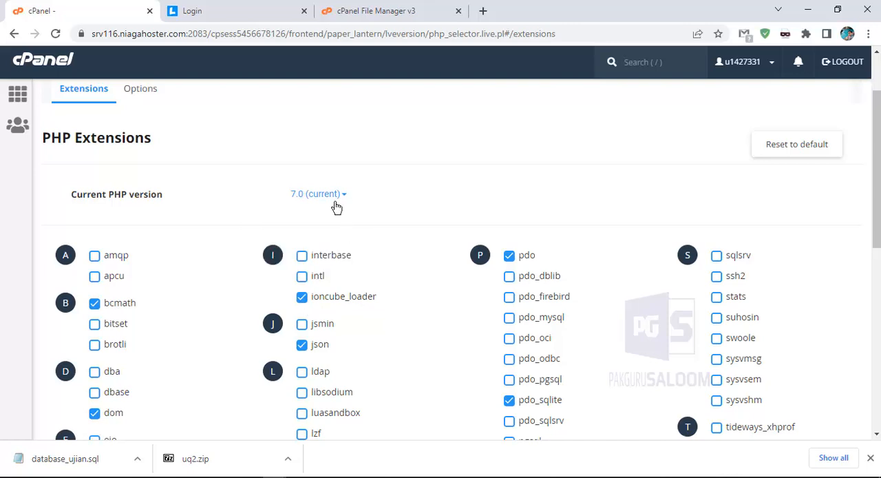
pyautogui.click(302, 299)
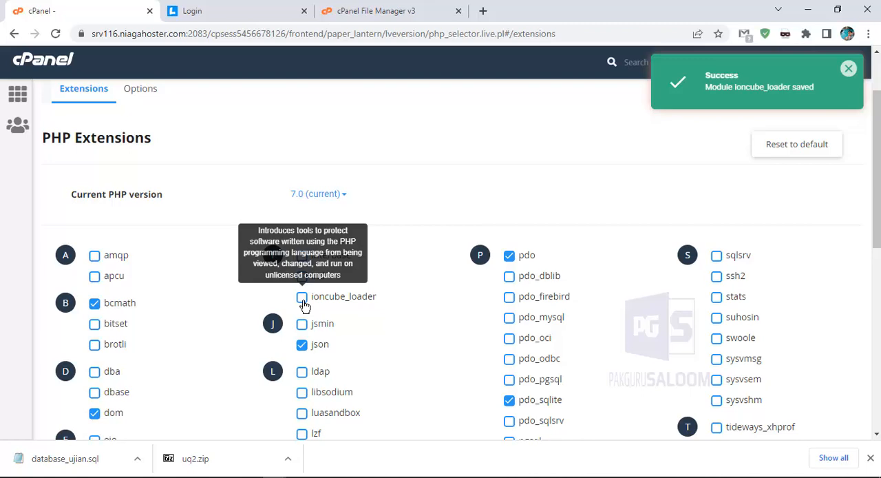
# Re-enable the ioncube_loader extension in the PHP extensions list and reload the exam site's login page
pyautogui.click(303, 303)
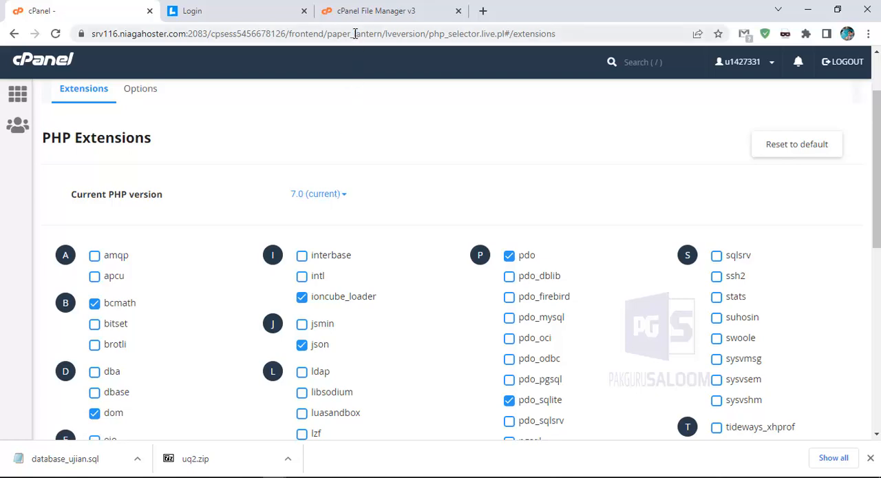
pyautogui.click(214, 16)
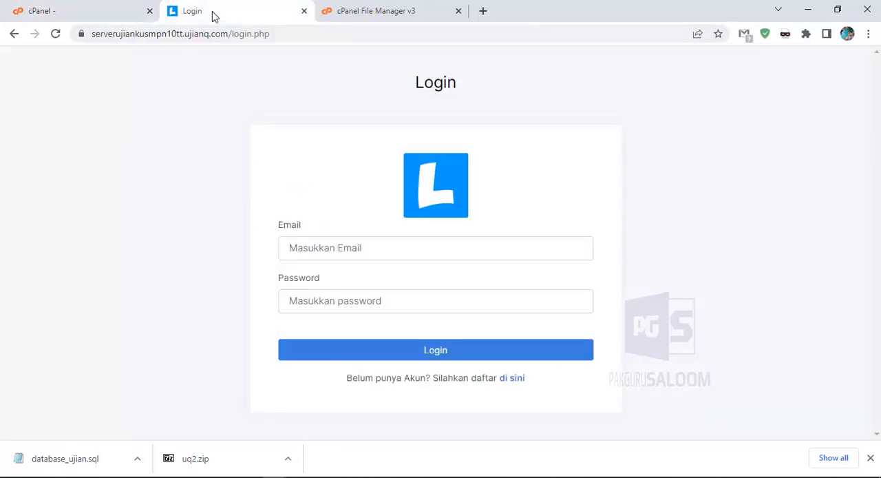
pyautogui.click(55, 35)
# Return to the cPanel PHP extensions page and choose version 7.4 in the PHP version list
pyautogui.click(87, 10)
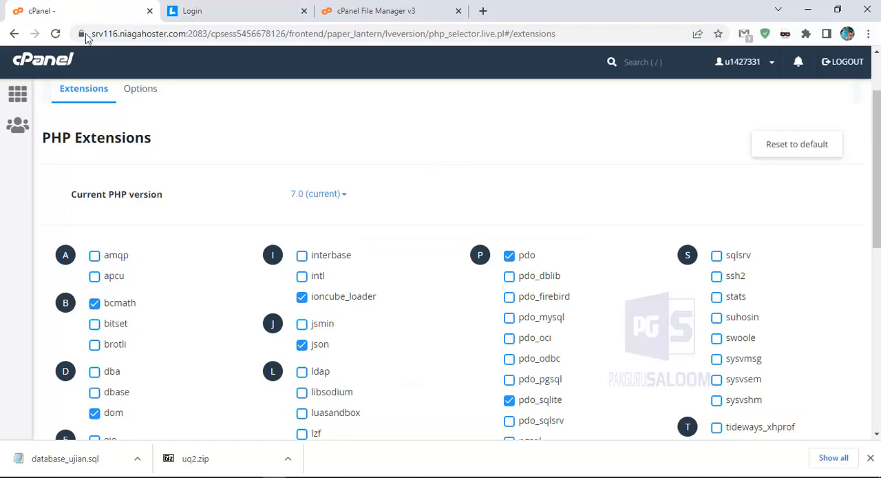
pyautogui.click(330, 201)
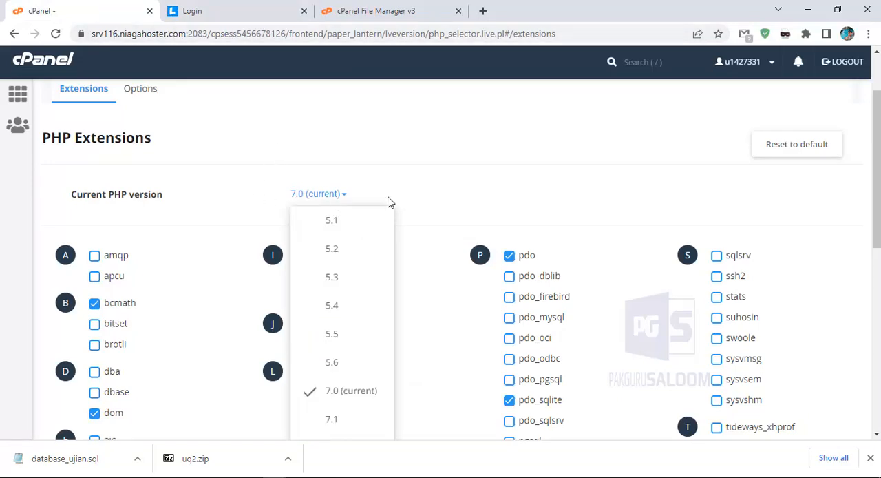
pyautogui.scroll(-1, 355, 238)
pyautogui.scroll(-2, 355, 238)
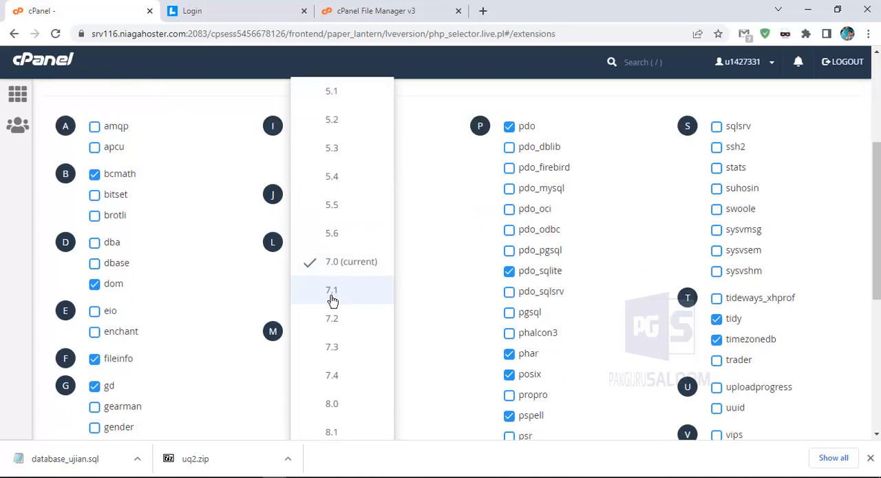
pyautogui.click(341, 372)
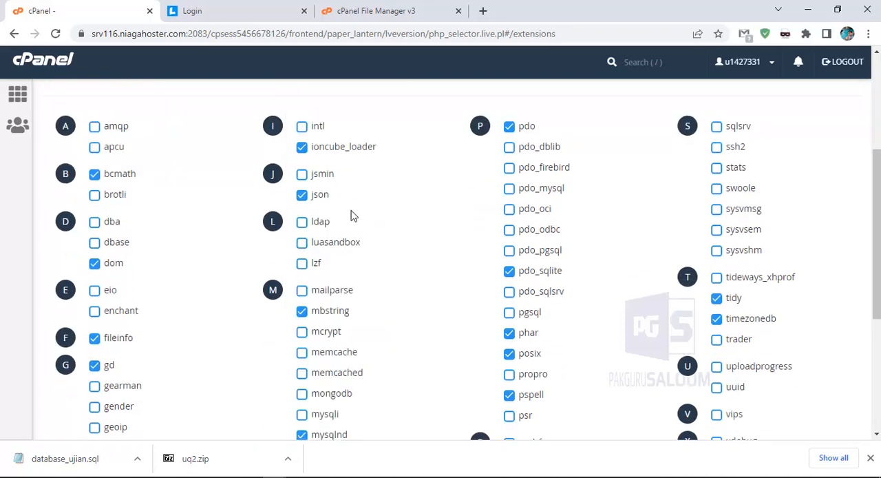
pyautogui.scroll(3, 351, 212)
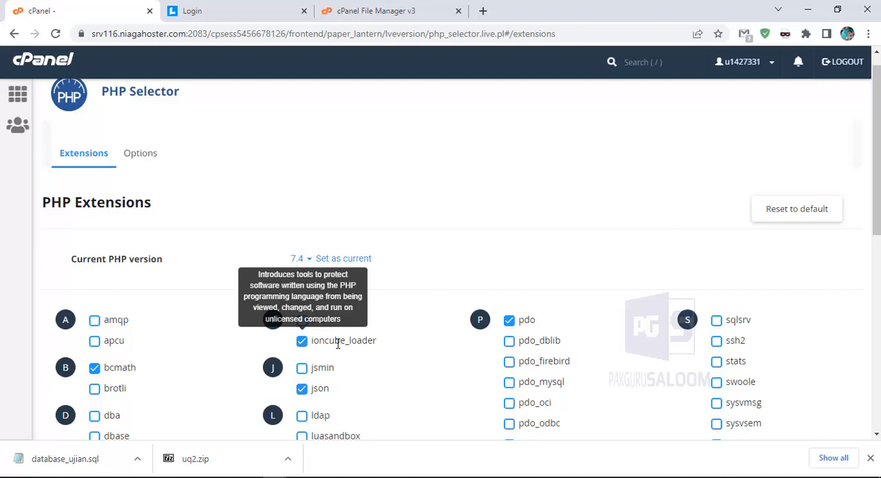
# Check the exam site's login page by reloading it, looking back at the PHP extensions page in between
pyautogui.click(217, 19)
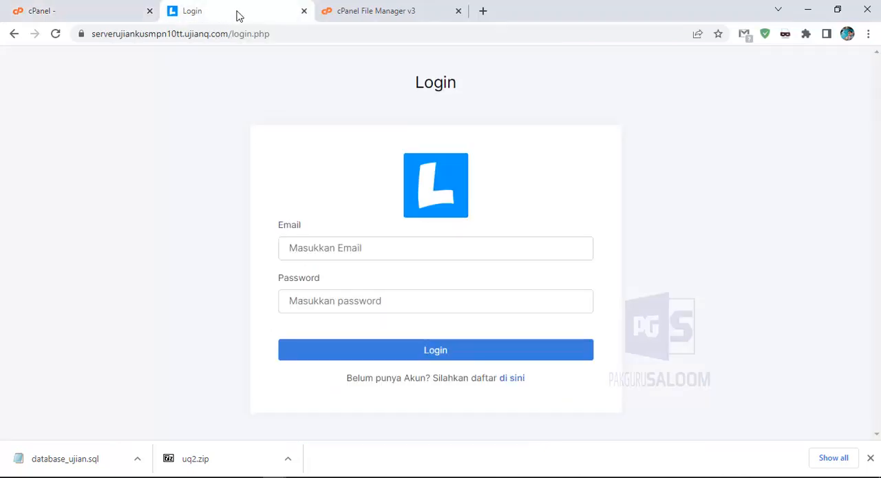
pyautogui.click(59, 36)
pyautogui.click(108, 13)
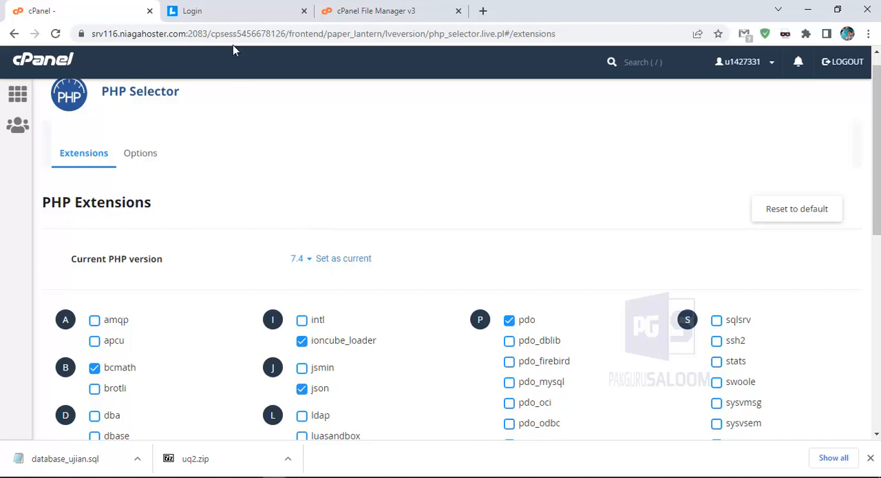
pyautogui.click(234, 18)
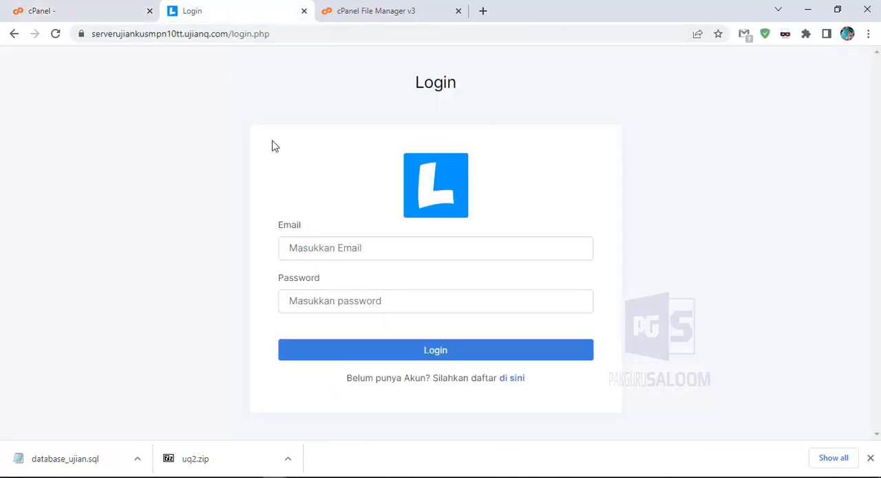
pyautogui.click(55, 34)
# Open the new account registration form and enter the username and the institution SMP Negeri 10 Tebing Tinggi
pyautogui.click(513, 380)
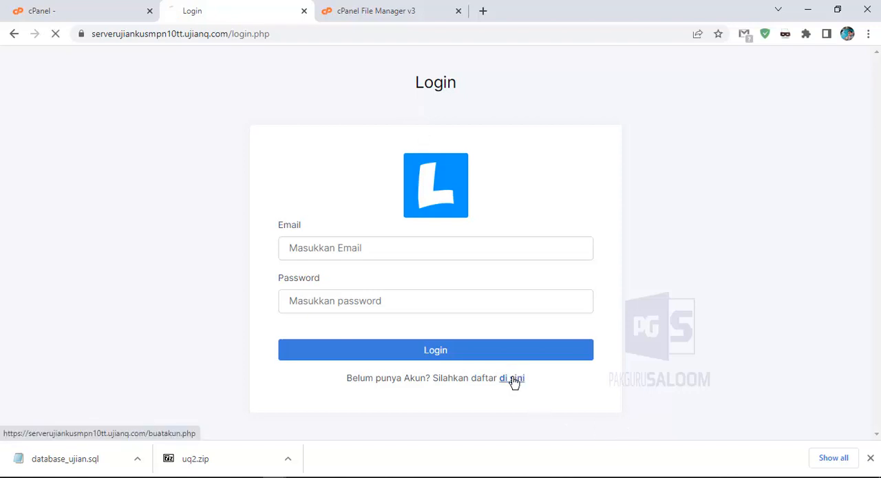
pyautogui.click(377, 262)
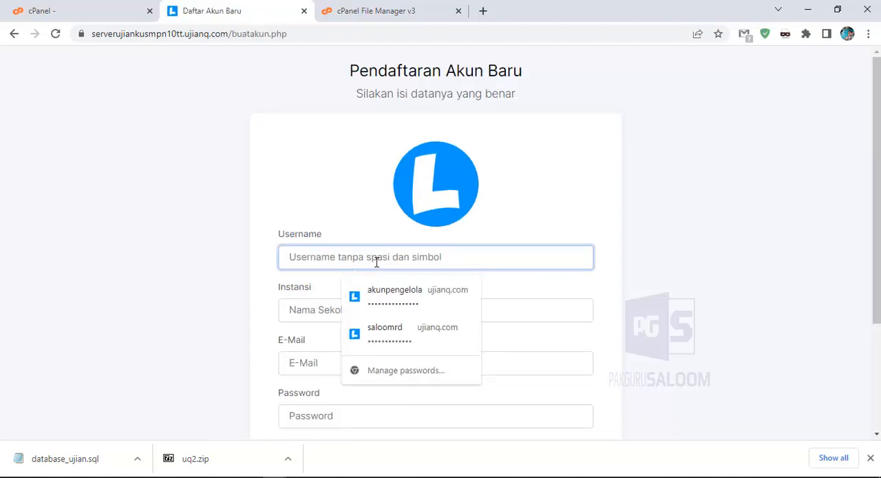
pyautogui.write('saloomrd')
pyautogui.press('Tab')
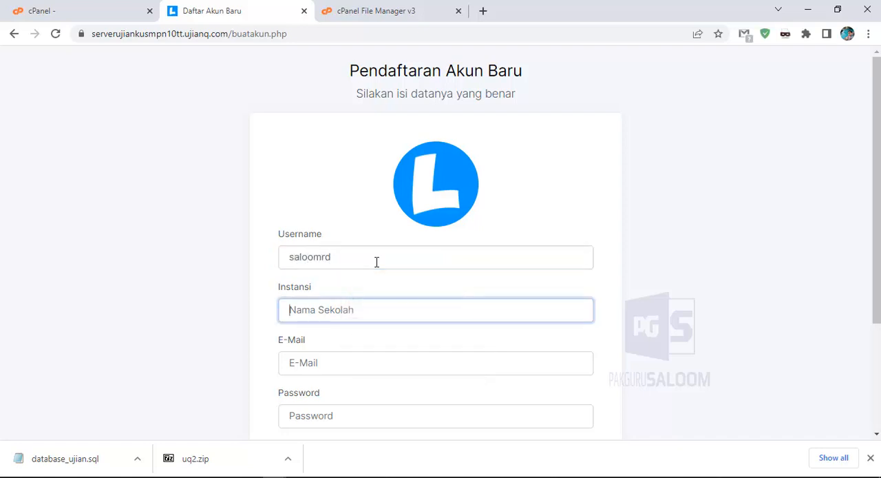
pyautogui.write('sal')
pyautogui.press('BackSpace')
pyautogui.press('BackSpace')
pyautogui.press('BackSpace')
pyautogui.write('SMP N')
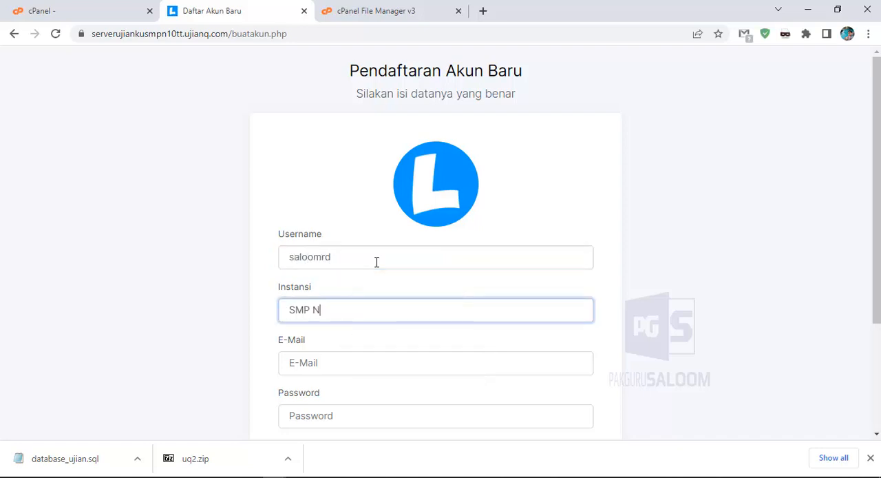
pyautogui.write('egeri 10 Tebing Tinggi')
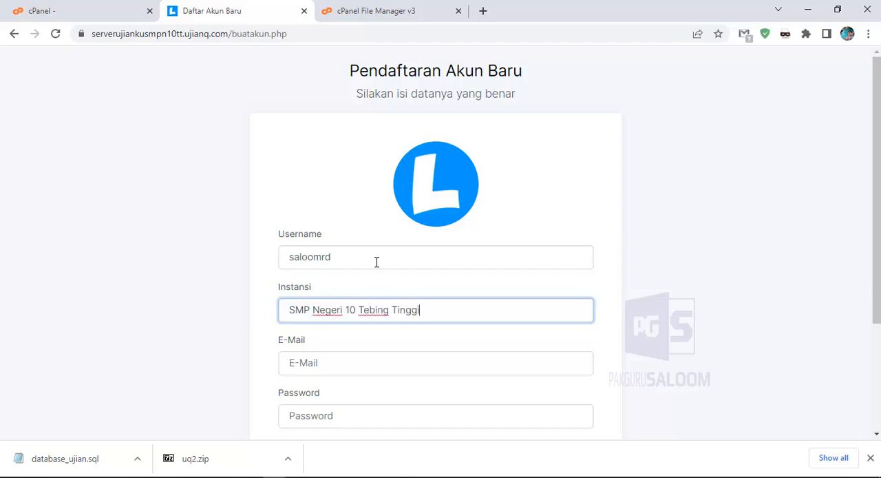
pyautogui.press('Tab')
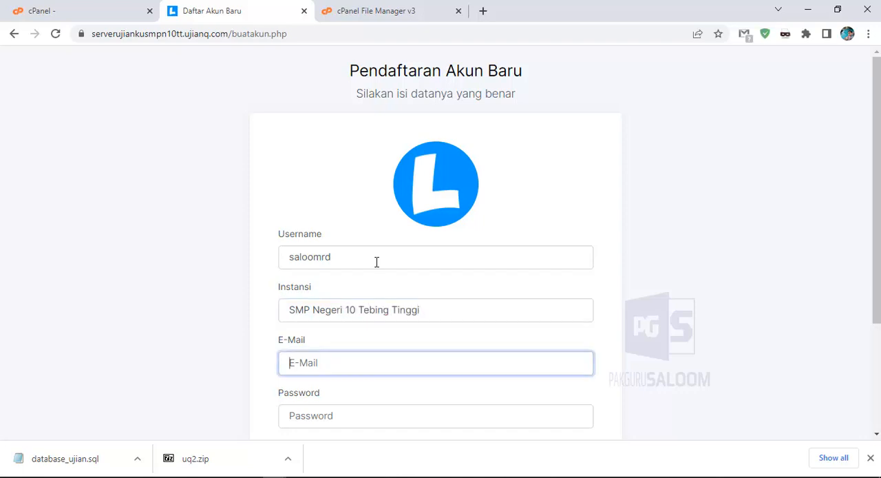
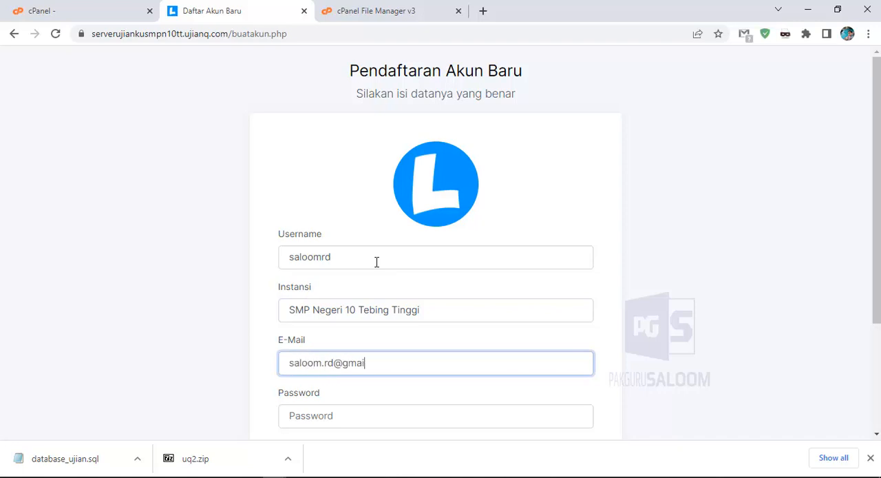
# Enter the account's e-mail, the password and its confirmation, and create the account
pyautogui.press('Tab')
pyautogui.write('1234')
pyautogui.press('Tab')
pyautogui.write('1234')
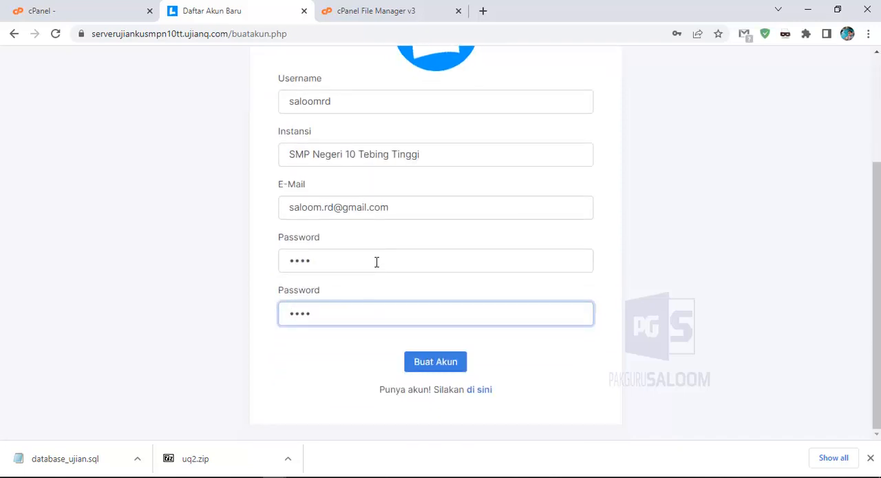
pyautogui.click(434, 367)
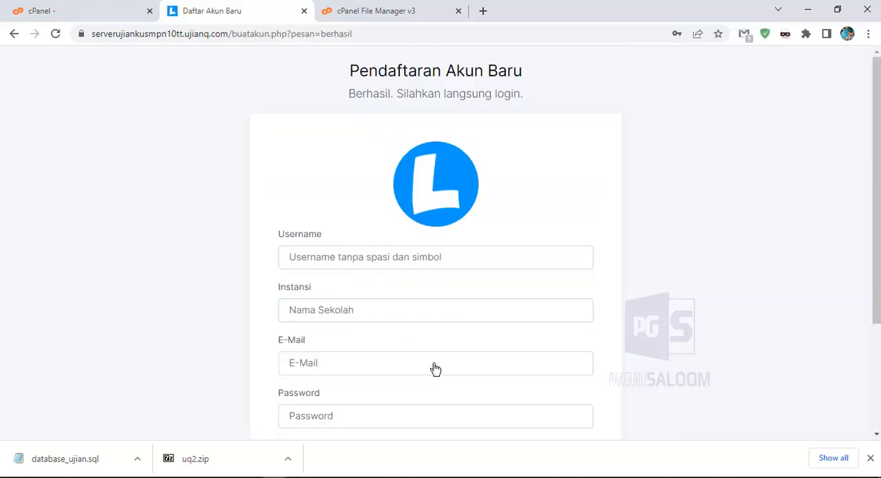
# Go from the registration form to the login page and log in with the new account's e-mail and password
pyautogui.moveTo(346, 95); pyautogui.dragTo(556, 90)
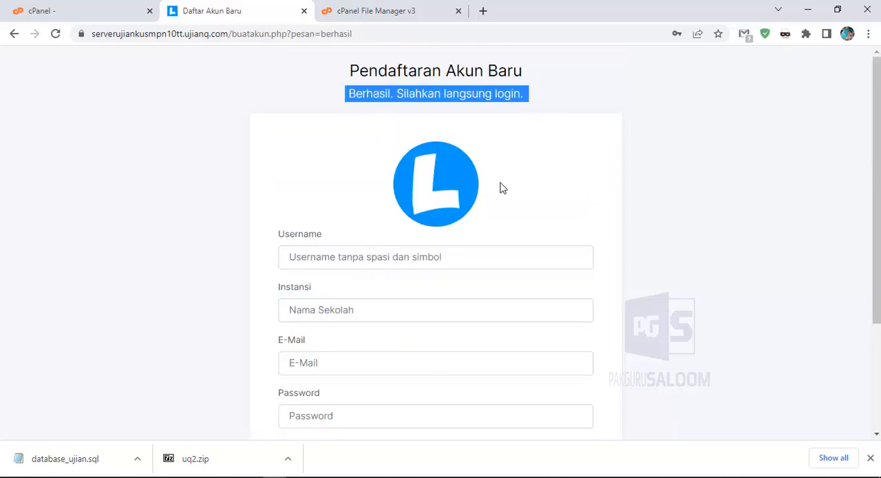
pyautogui.scroll(-3, 499, 189)
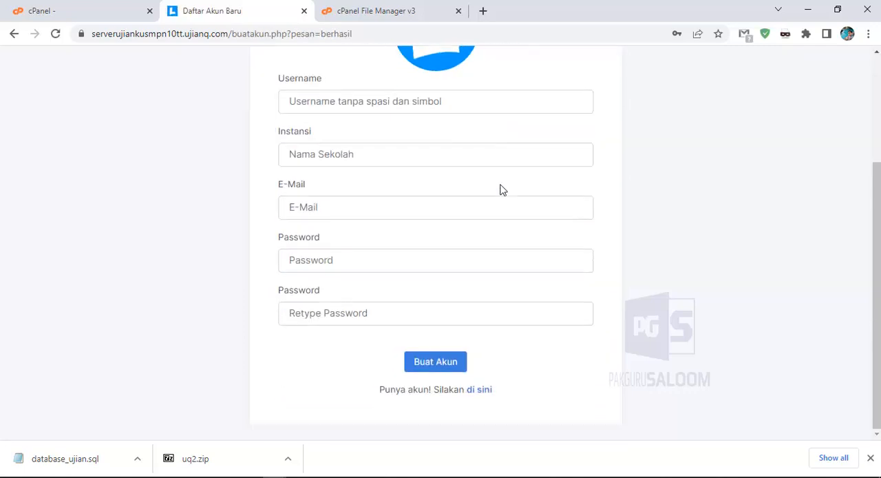
pyautogui.click(485, 396)
pyautogui.click(338, 249)
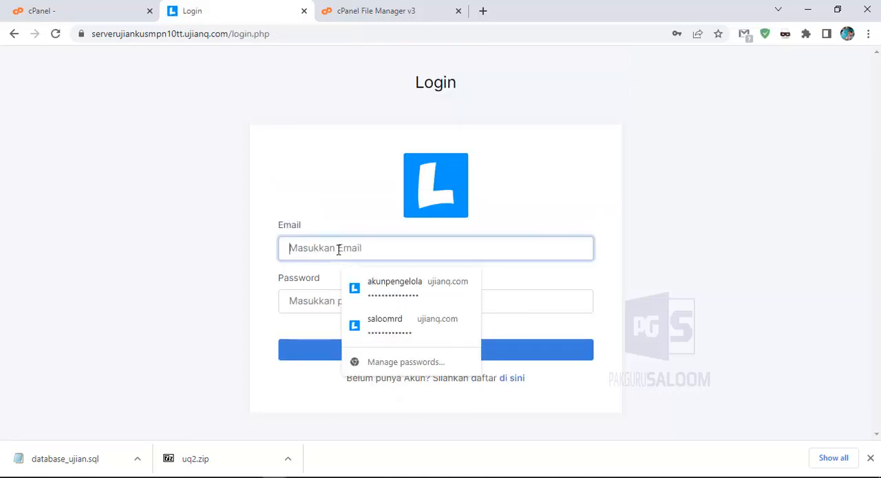
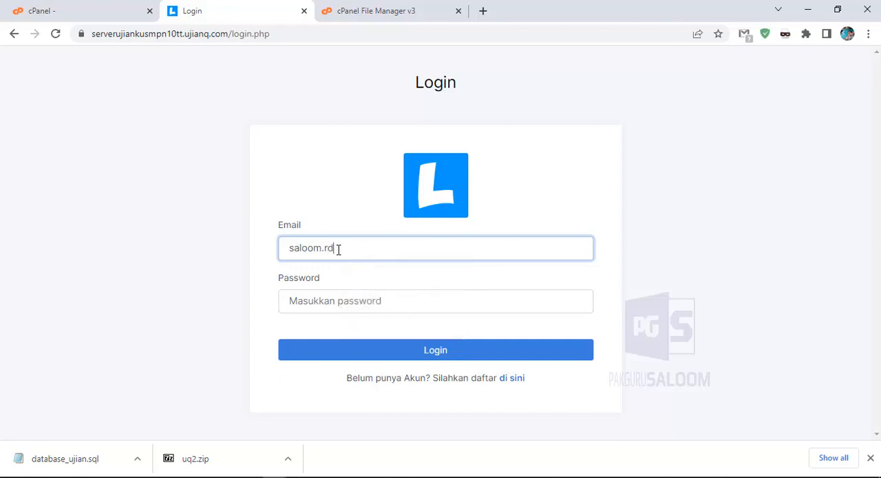
pyautogui.press('Tab')
pyautogui.write('123')
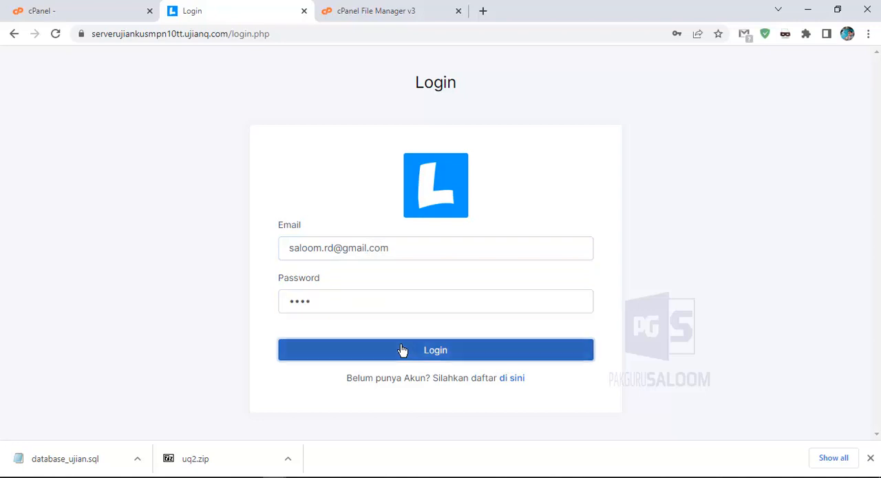
pyautogui.click(403, 350)
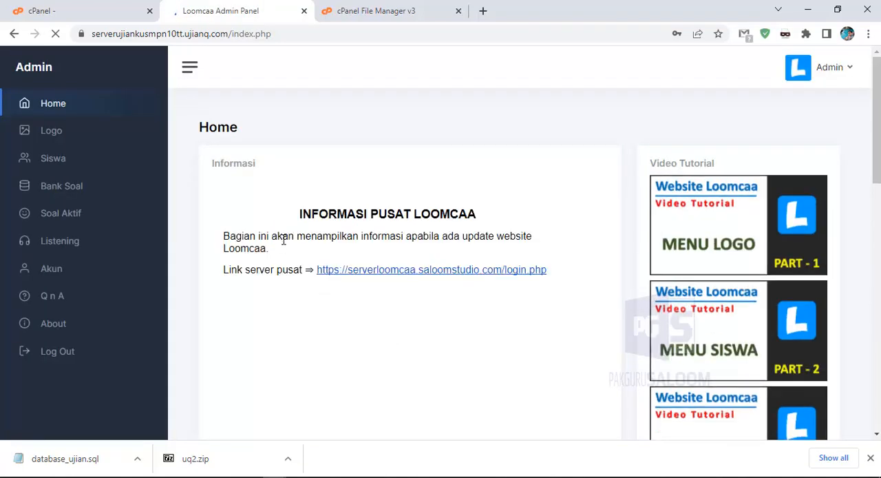
# Look over the admin home page, including the video tutorials list and the central server link
pyautogui.click(643, 218)
pyautogui.scroll(-1, 808, 194)
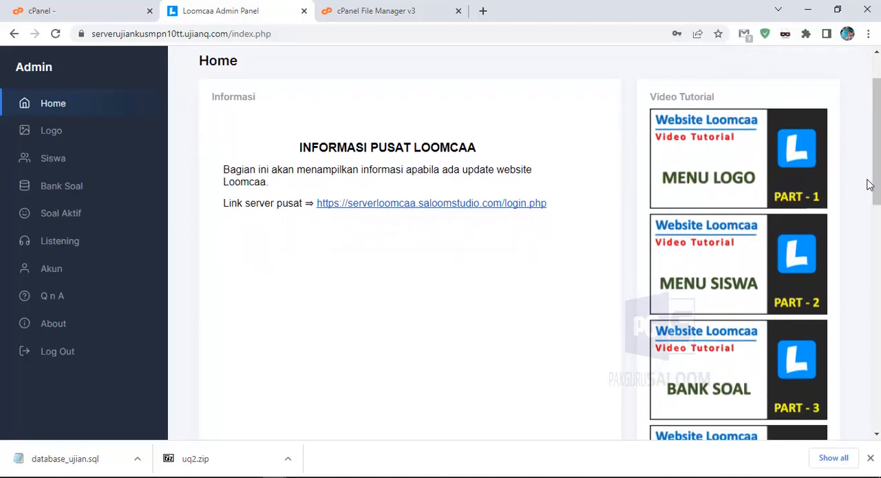
pyautogui.moveTo(876, 193); pyautogui.dragTo(847, 161)
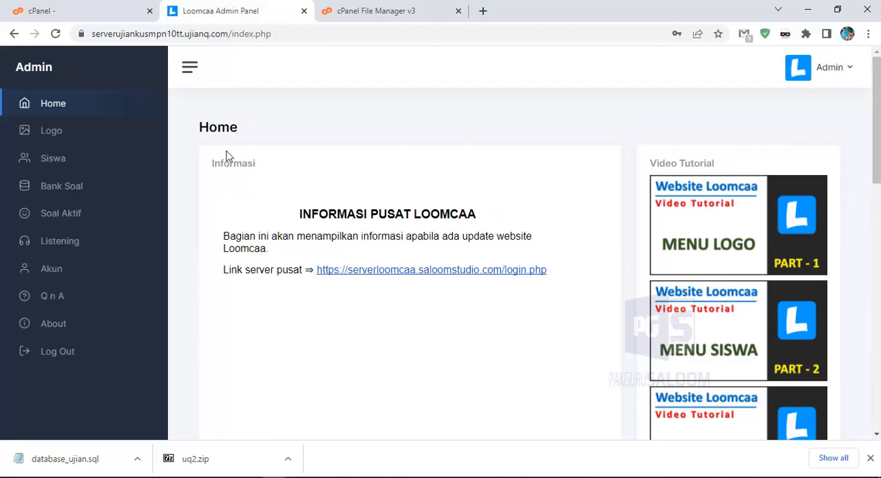
pyautogui.moveTo(875, 138)
pyautogui.mouseDown()
pyautogui.moveTo(874, 389)
pyautogui.moveTo(876, 140)
pyautogui.mouseUp()
pyautogui.scroll(-10, 723, 203)
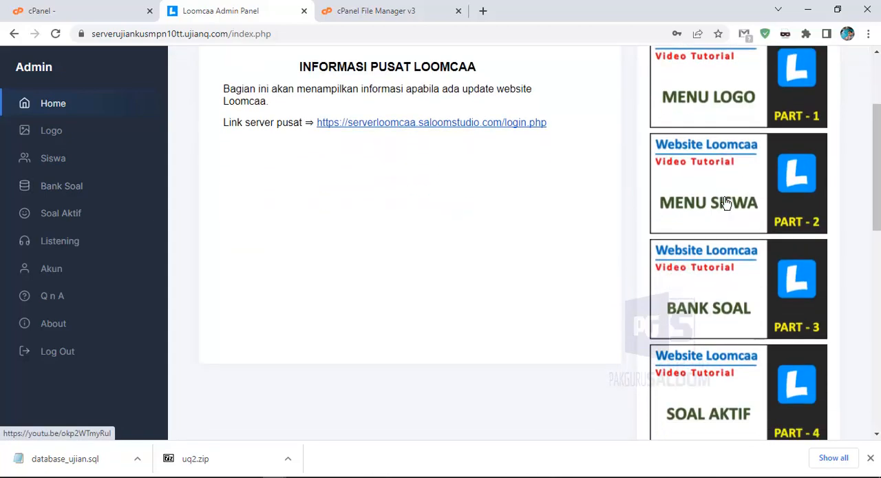
pyautogui.scroll(7, 712, 209)
pyautogui.scroll(4, 699, 210)
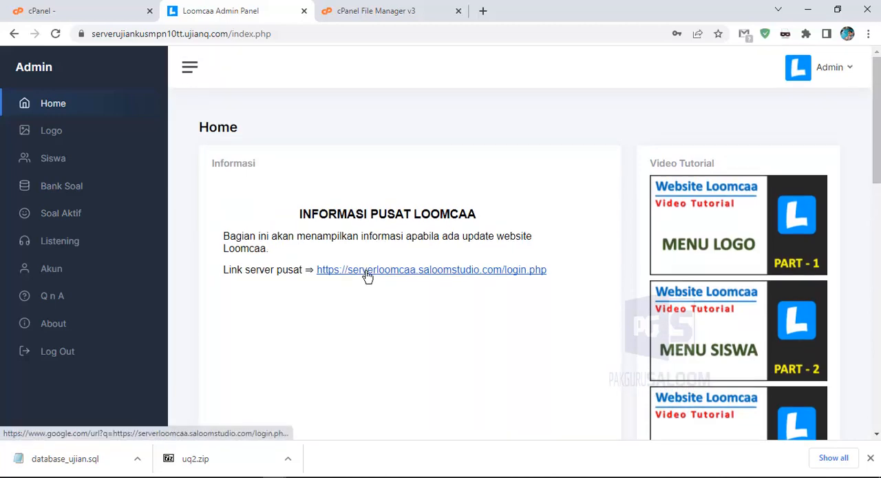
pyautogui.moveTo(224, 269); pyautogui.dragTo(561, 274)
pyautogui.click(219, 262)
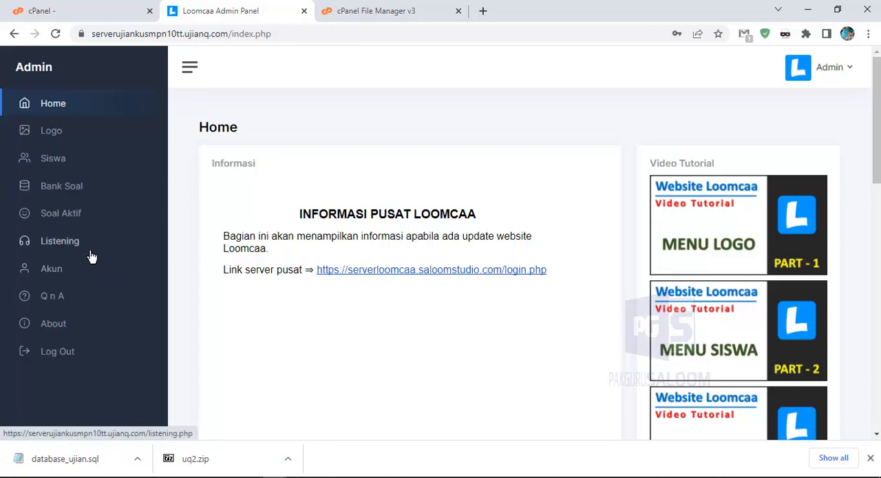
# Open the Akun page and examine the registration status under Setting Pendaftaran Akun
pyautogui.click(45, 275)
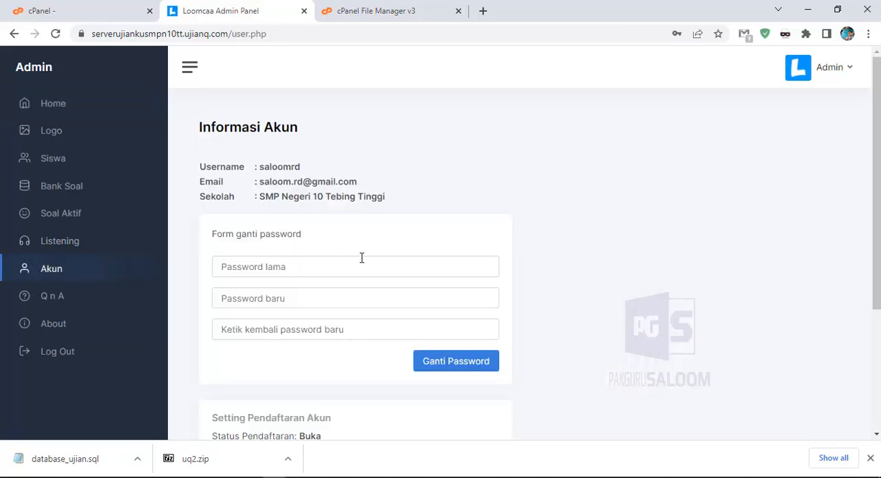
pyautogui.scroll(-3, 362, 257)
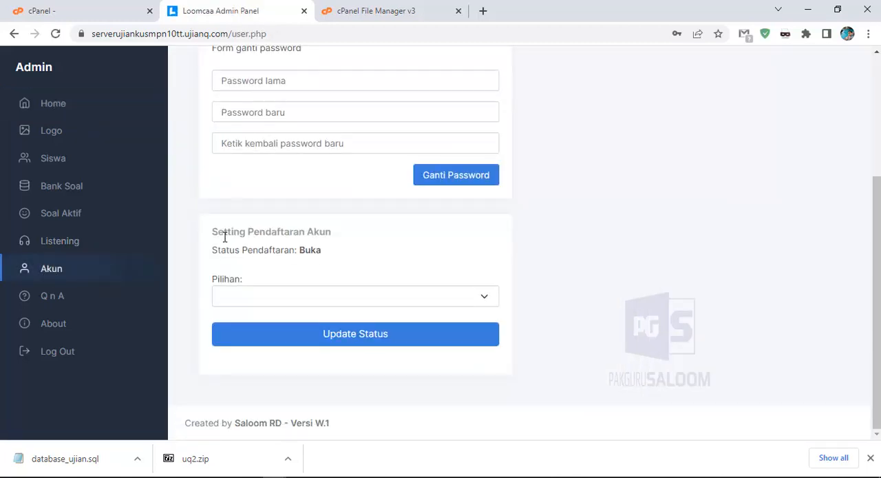
pyautogui.moveTo(252, 236); pyautogui.dragTo(314, 252)
pyautogui.click(303, 256)
pyautogui.moveTo(302, 253); pyautogui.dragTo(320, 254)
pyautogui.click(301, 256)
# Set the account registration option to Tutup Pendaftaran Akun Baru and update the status
pyautogui.click(303, 297)
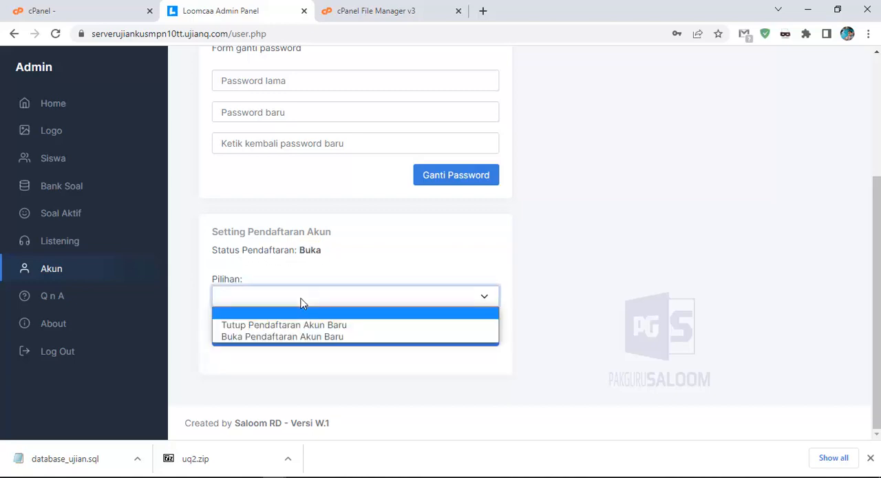
pyautogui.click(301, 299)
pyautogui.click(299, 296)
pyautogui.click(289, 325)
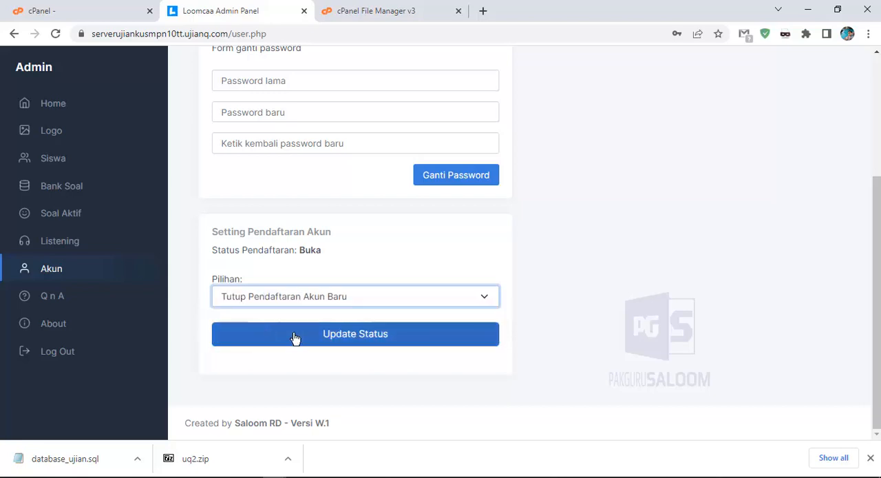
pyautogui.click(354, 337)
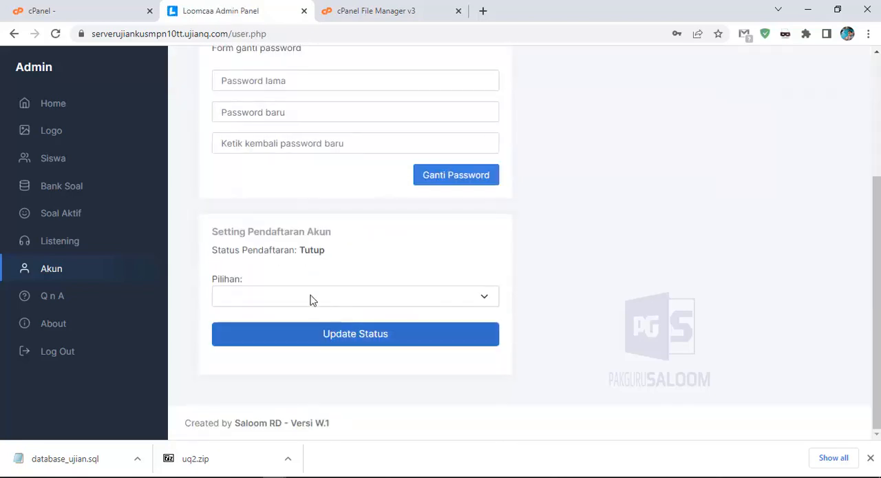
pyautogui.moveTo(300, 251); pyautogui.dragTo(329, 256)
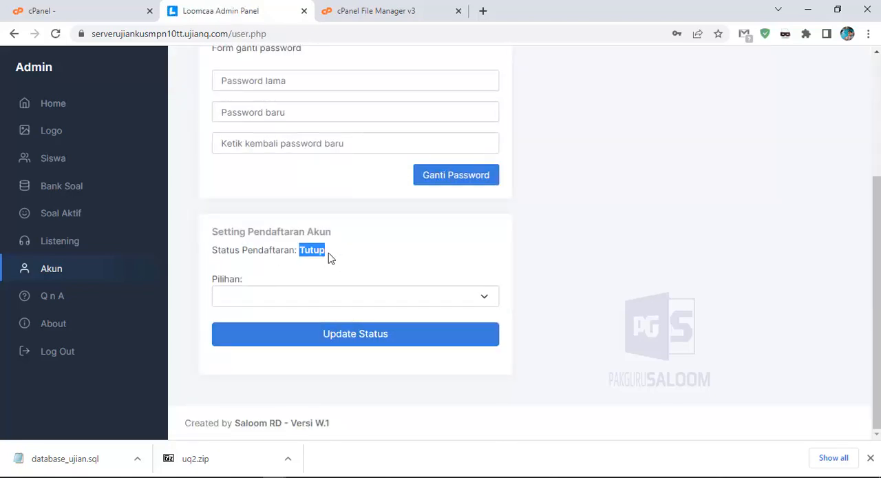
# Log out of the admin panel and open the new account registration page from the login page
pyautogui.click(81, 353)
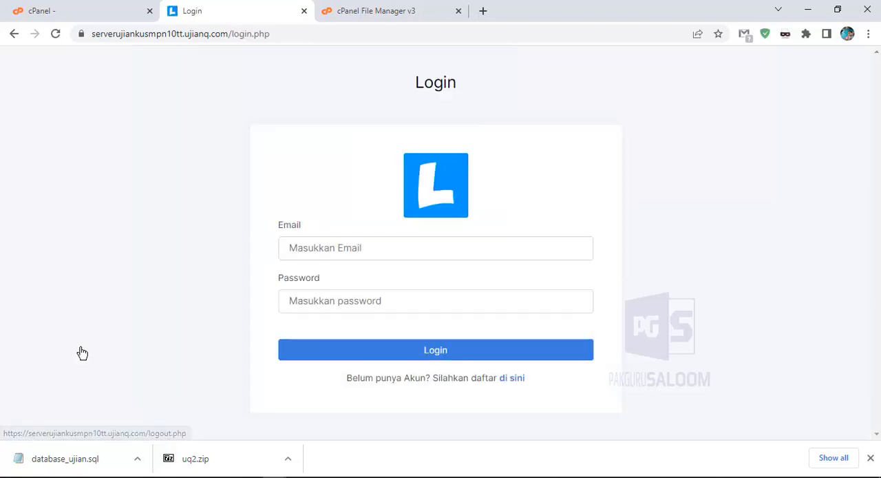
pyautogui.click(519, 385)
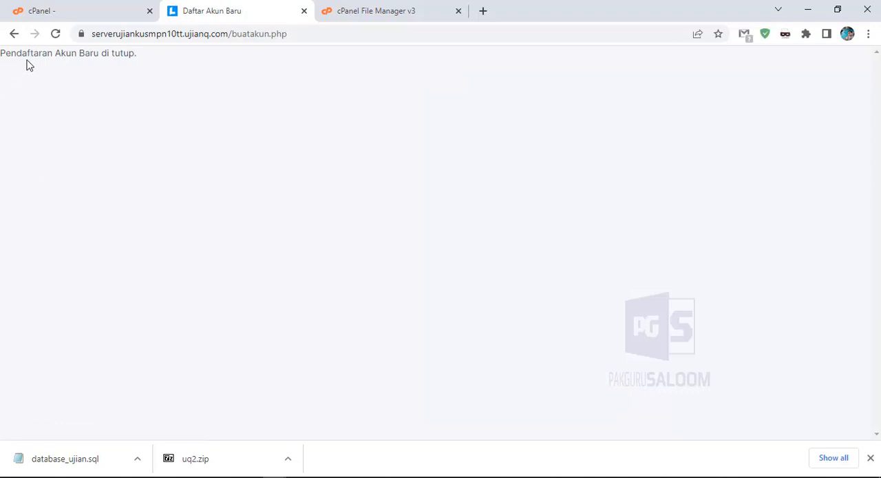